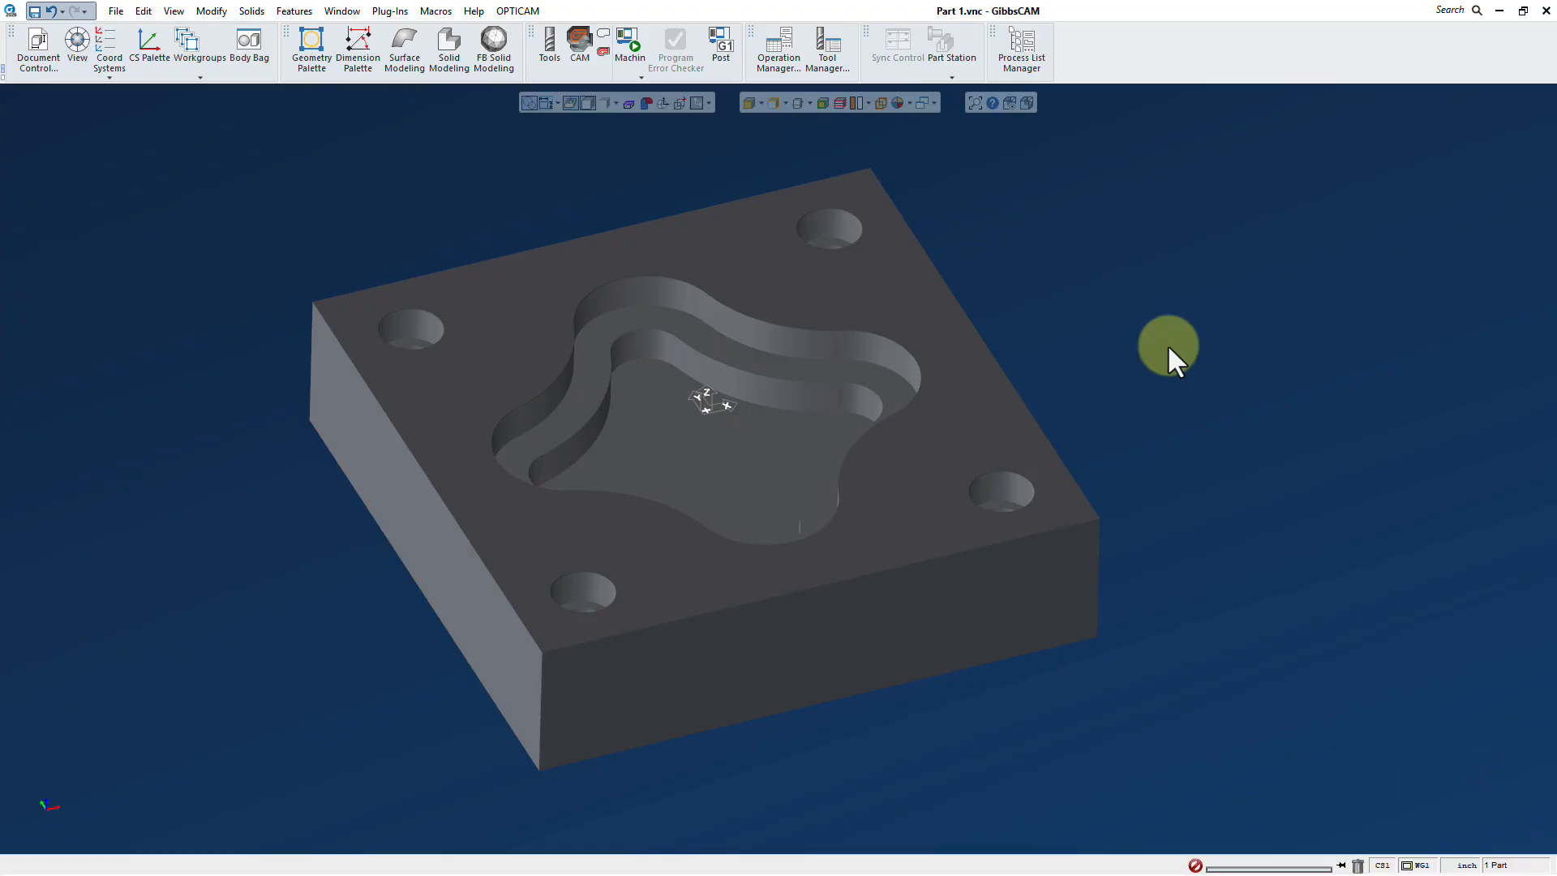
Set up tool 1 as a carbide spot drill with a 0.5 inch diameter and a 90° tip
{"action": "left_click", "coordinate": [548, 45]}
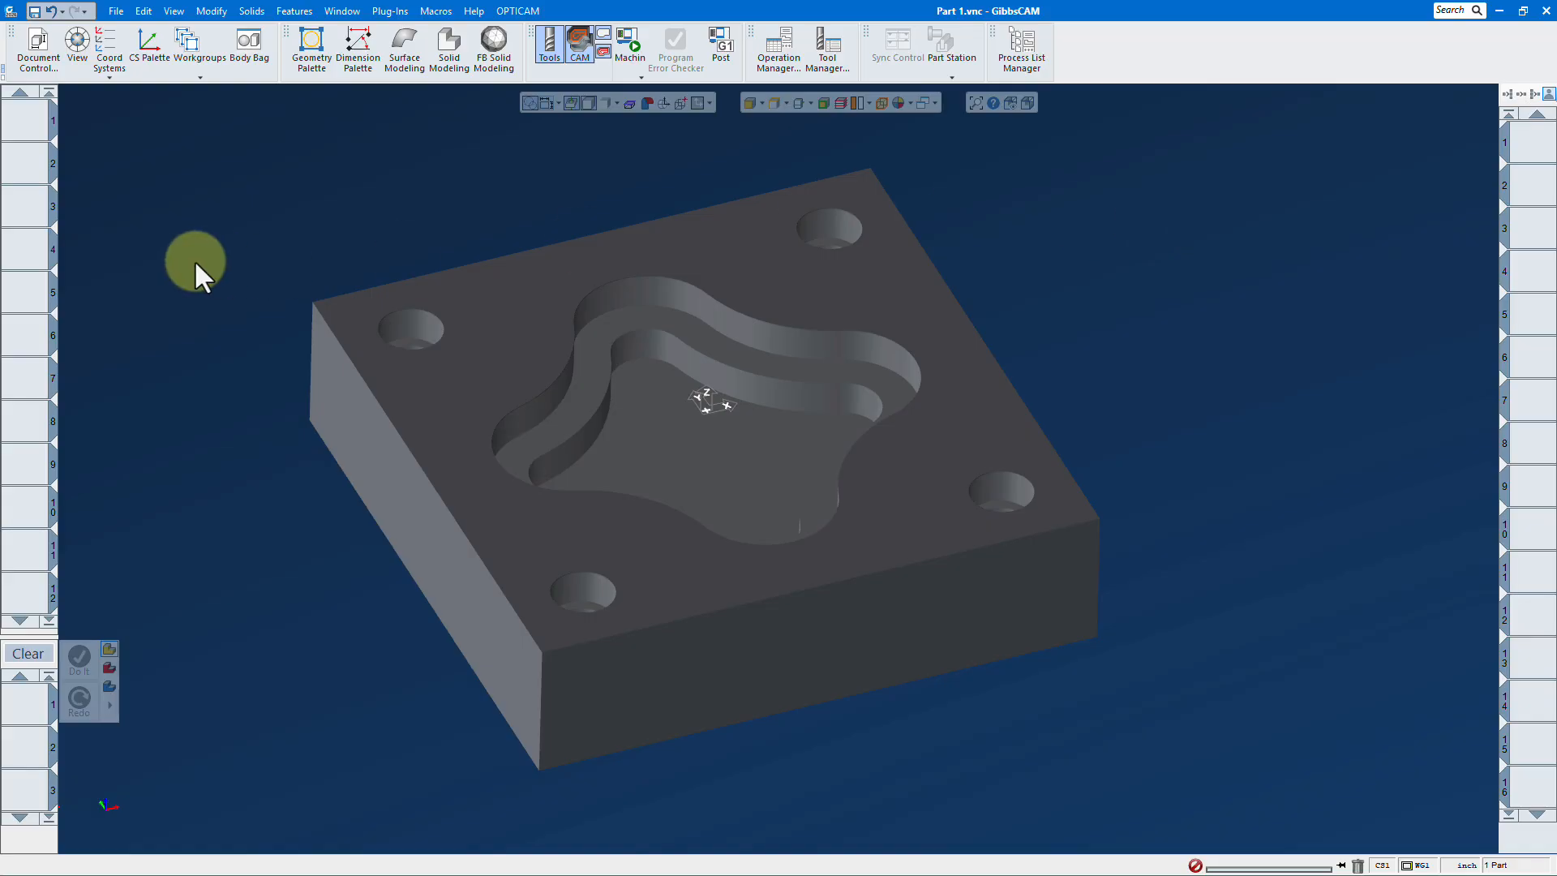
{"action": "double_click", "coordinate": [32, 120]}
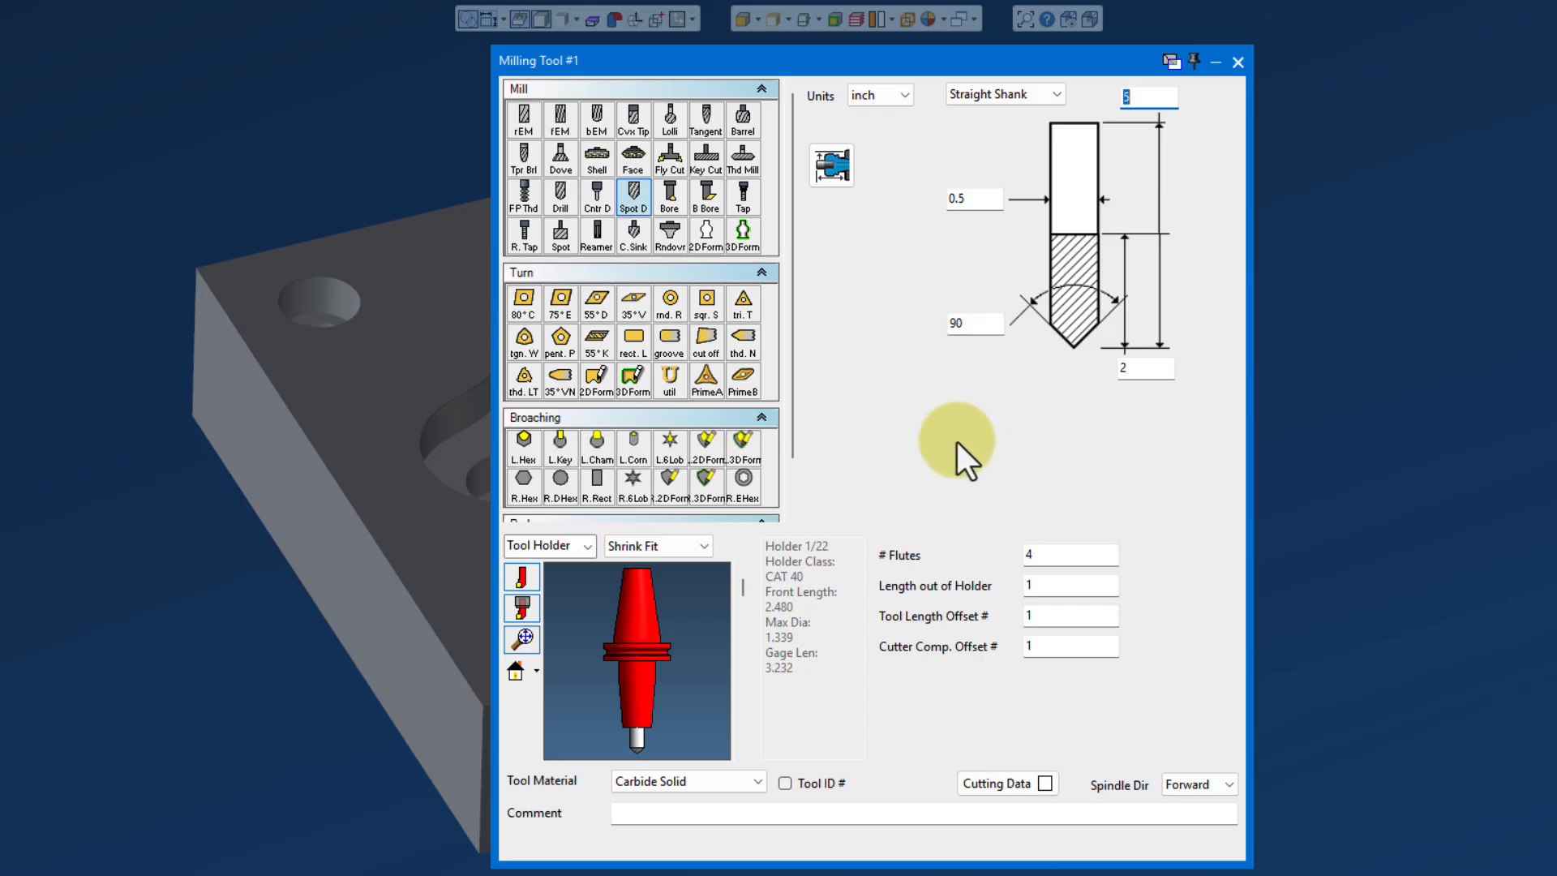
{"action": "left_click", "coordinate": [1238, 61]}
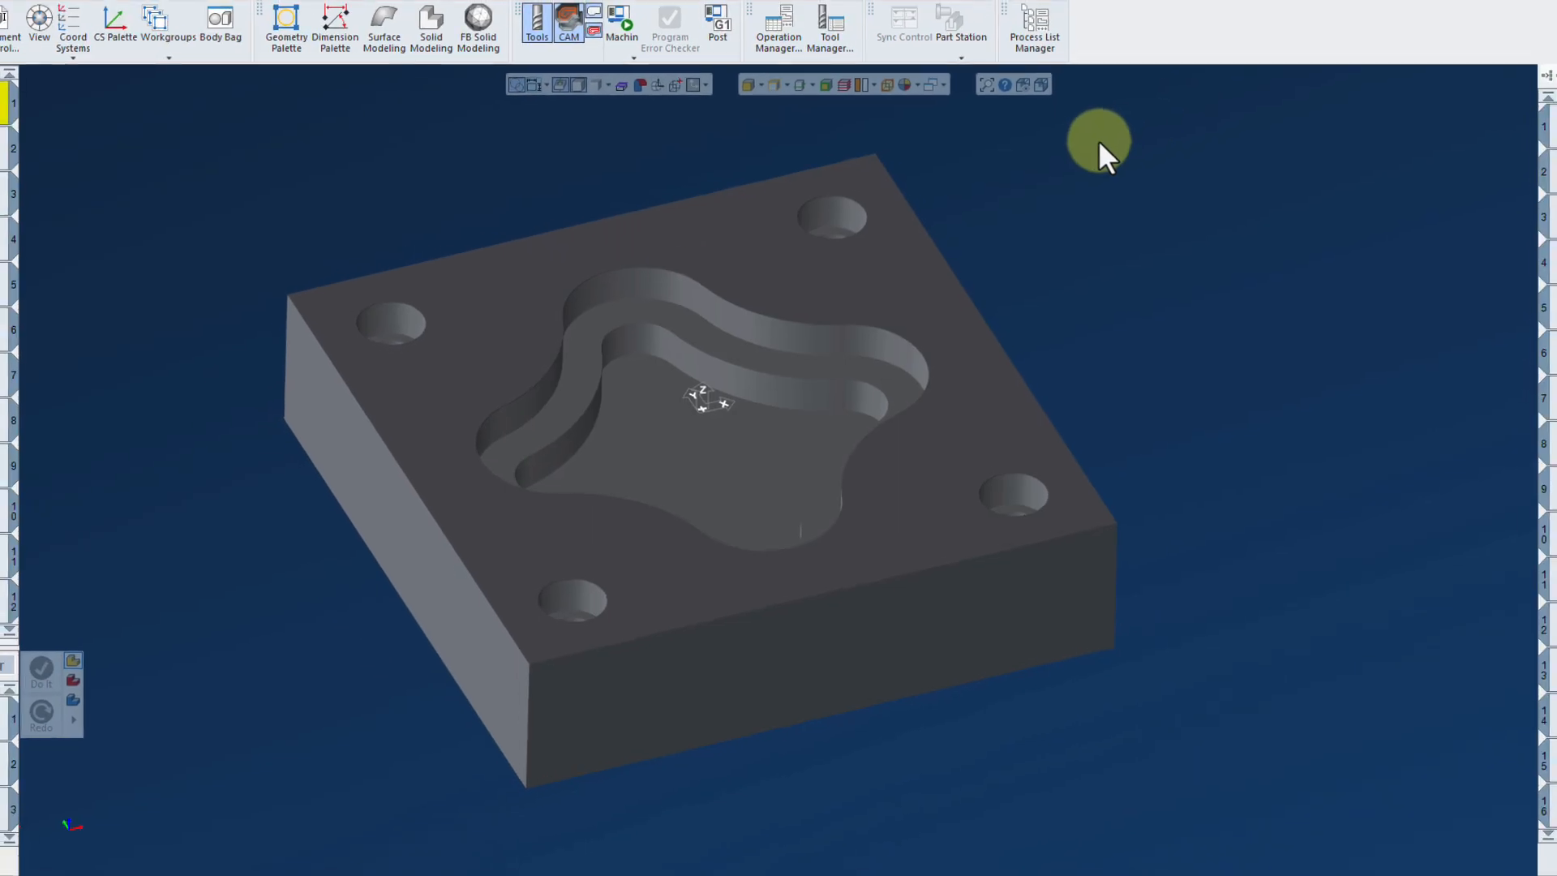
Create a Contour process using the 0.5 inch spot drill and set its type to Deburr/Chamfer
{"action": "left_click_drag", "start_coordinate": [29, 134], "coordinate": [25, 704]}
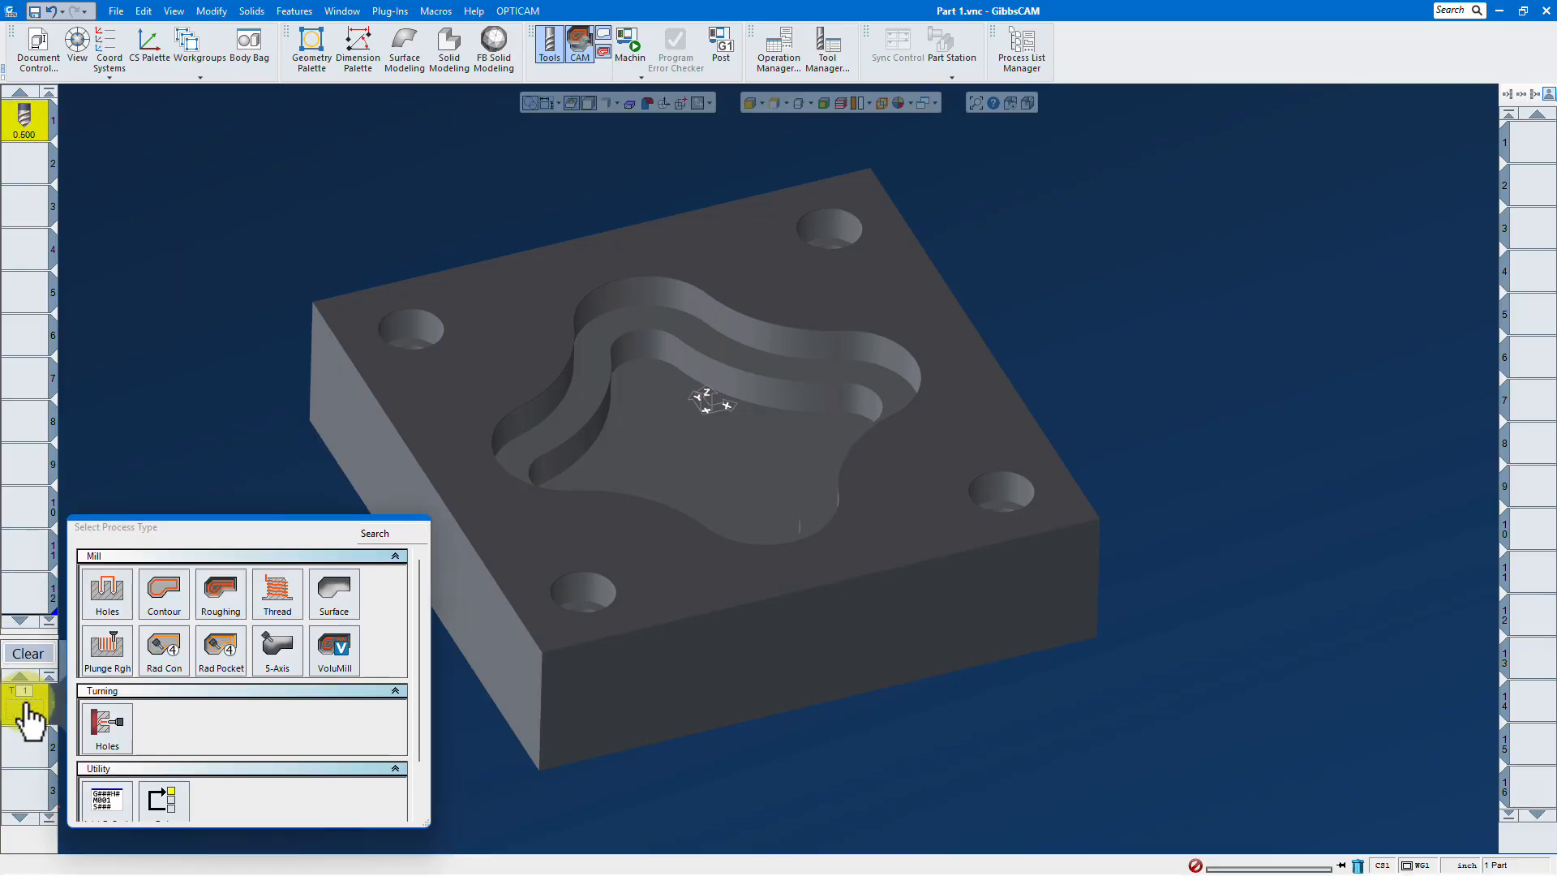
{"action": "left_click", "coordinate": [161, 594]}
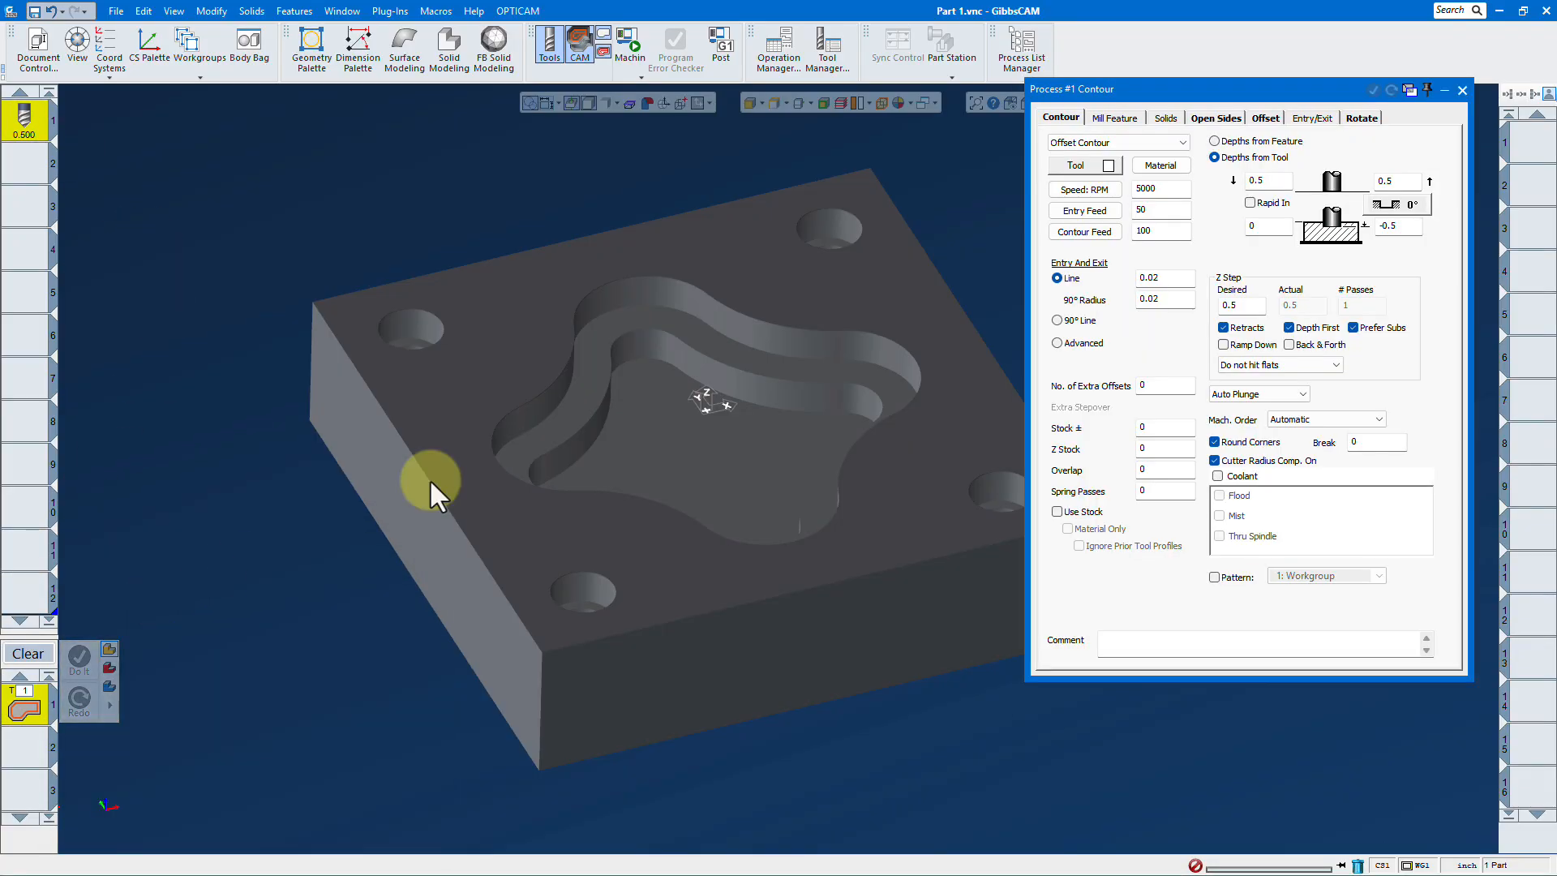
{"action": "left_click", "coordinate": [1181, 143]}
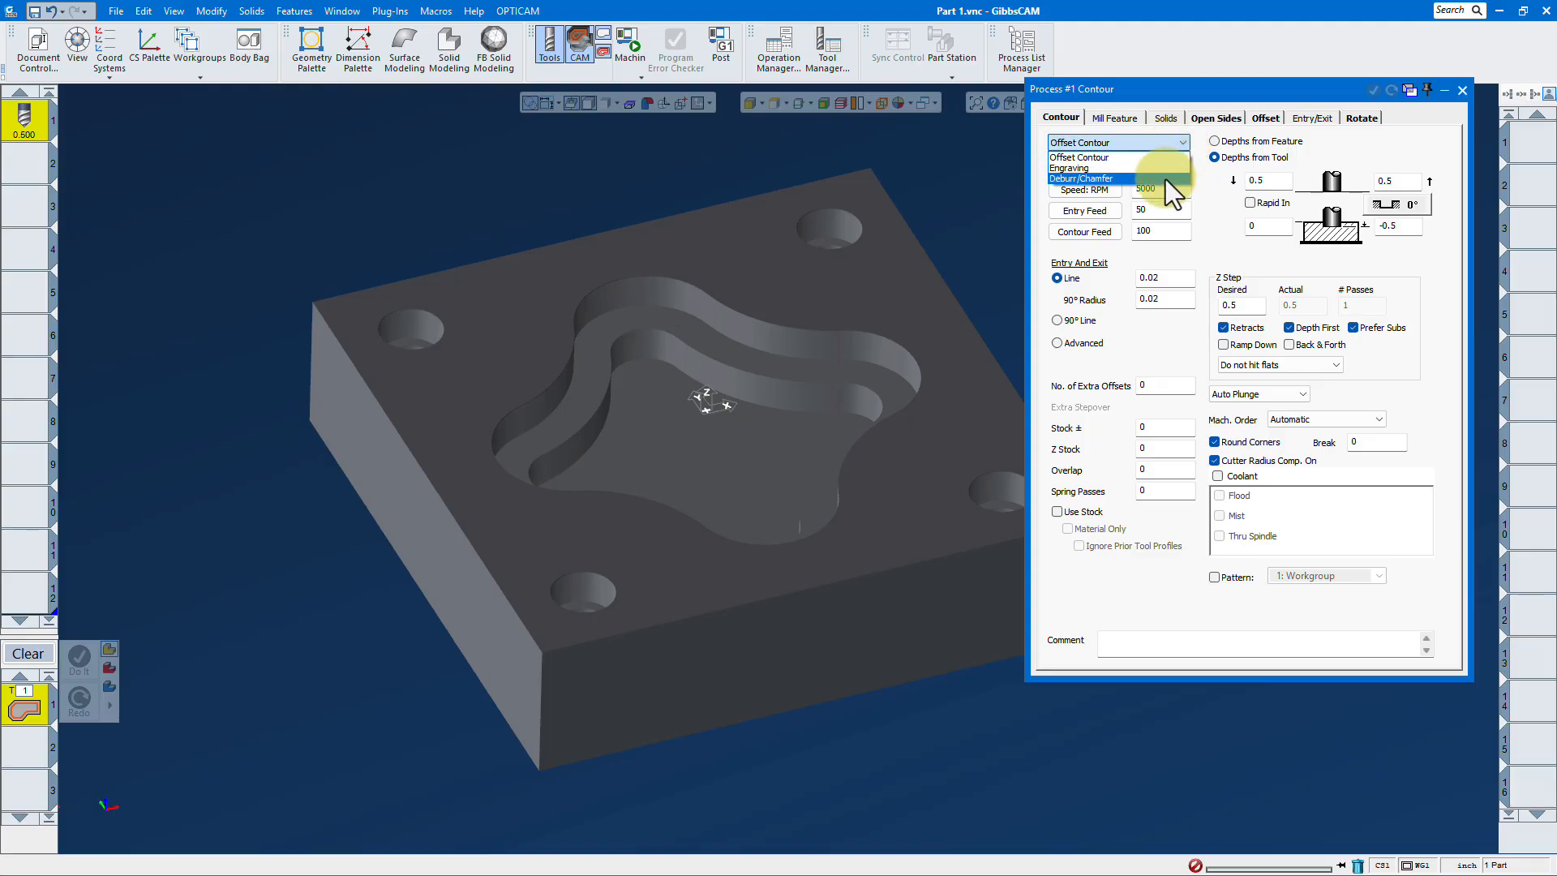
{"action": "left_click", "coordinate": [1165, 179]}
{"action": "scroll", "coordinate": [338, 361], "scroll_direction": "down", "scroll_amount": 1}
{"action": "scroll", "coordinate": [512, 378], "scroll_direction": "down", "scroll_amount": 1}
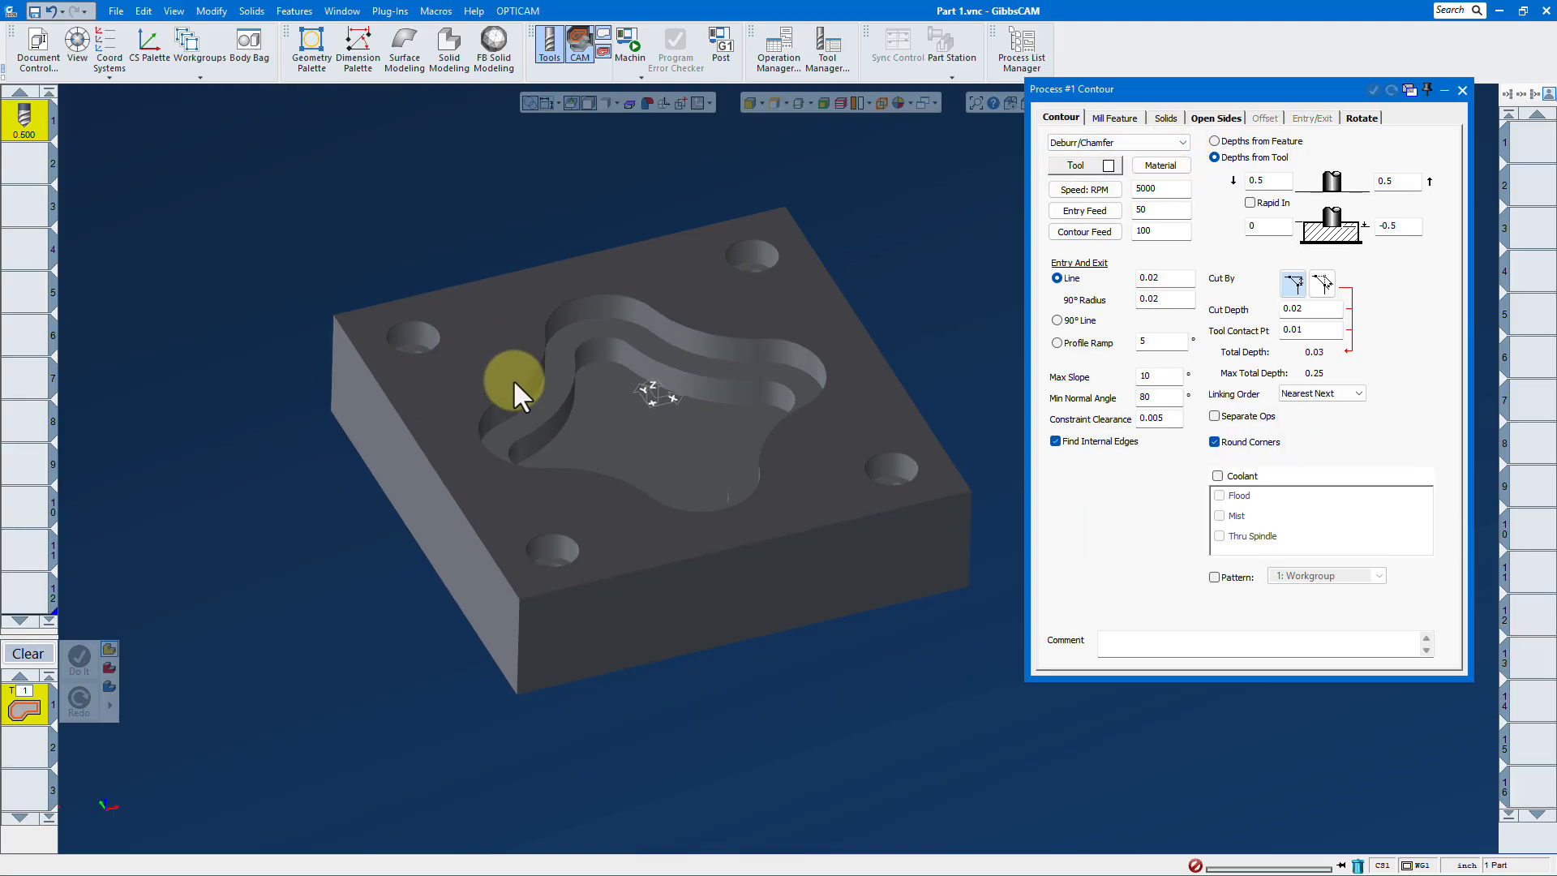
{"action": "scroll", "coordinate": [615, 411], "scroll_direction": "up", "scroll_amount": 1}
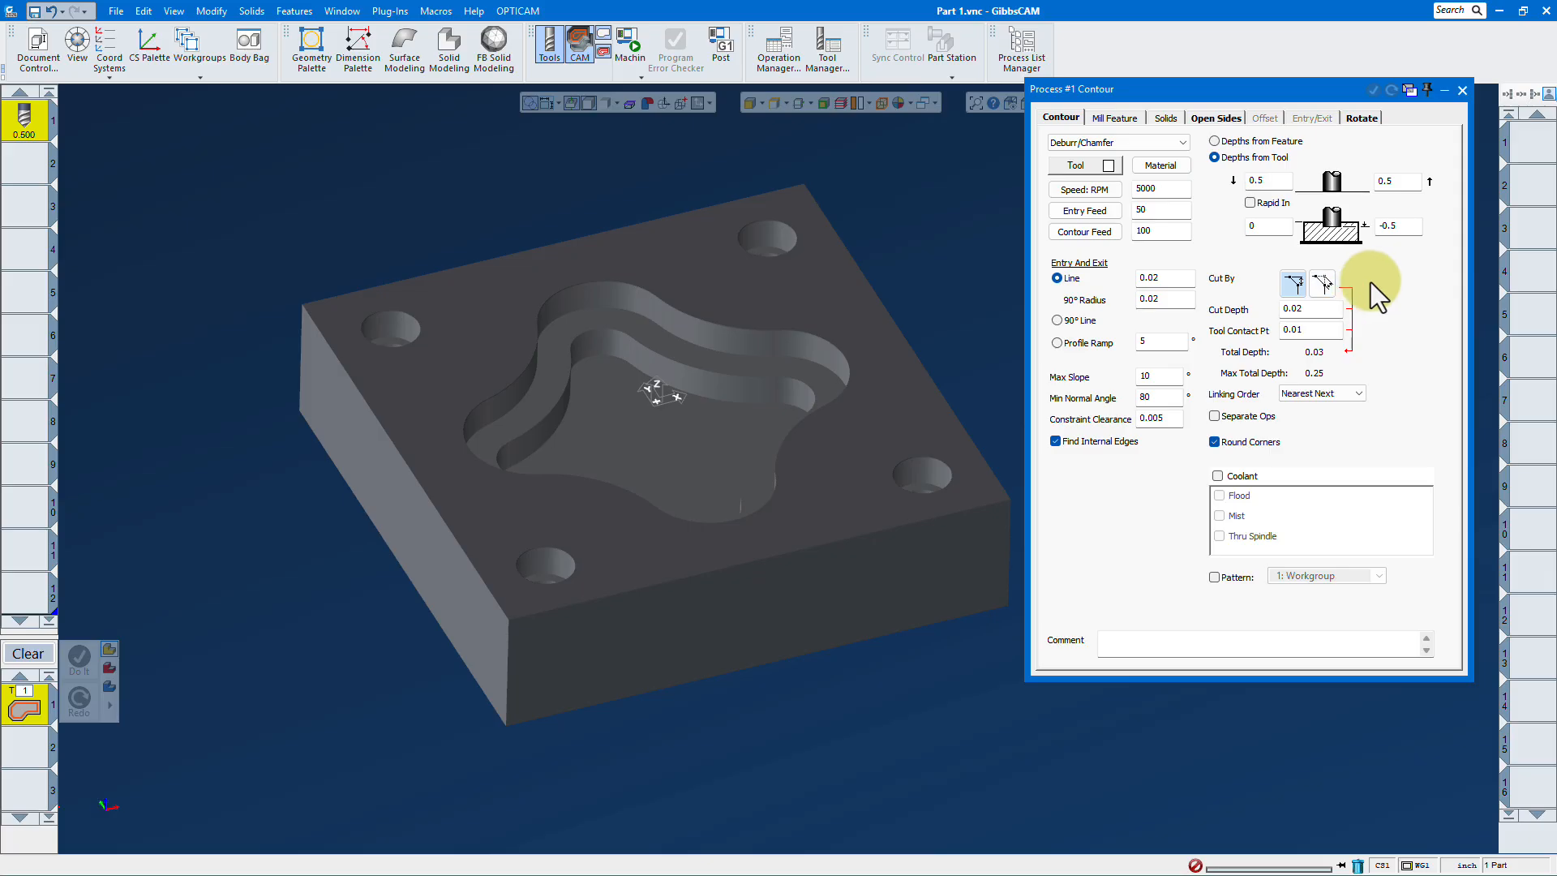
Set the process's entry and exit clearances to 0.1, keeping the linking order at Nearest Next
{"action": "double_click", "coordinate": [1276, 183]}
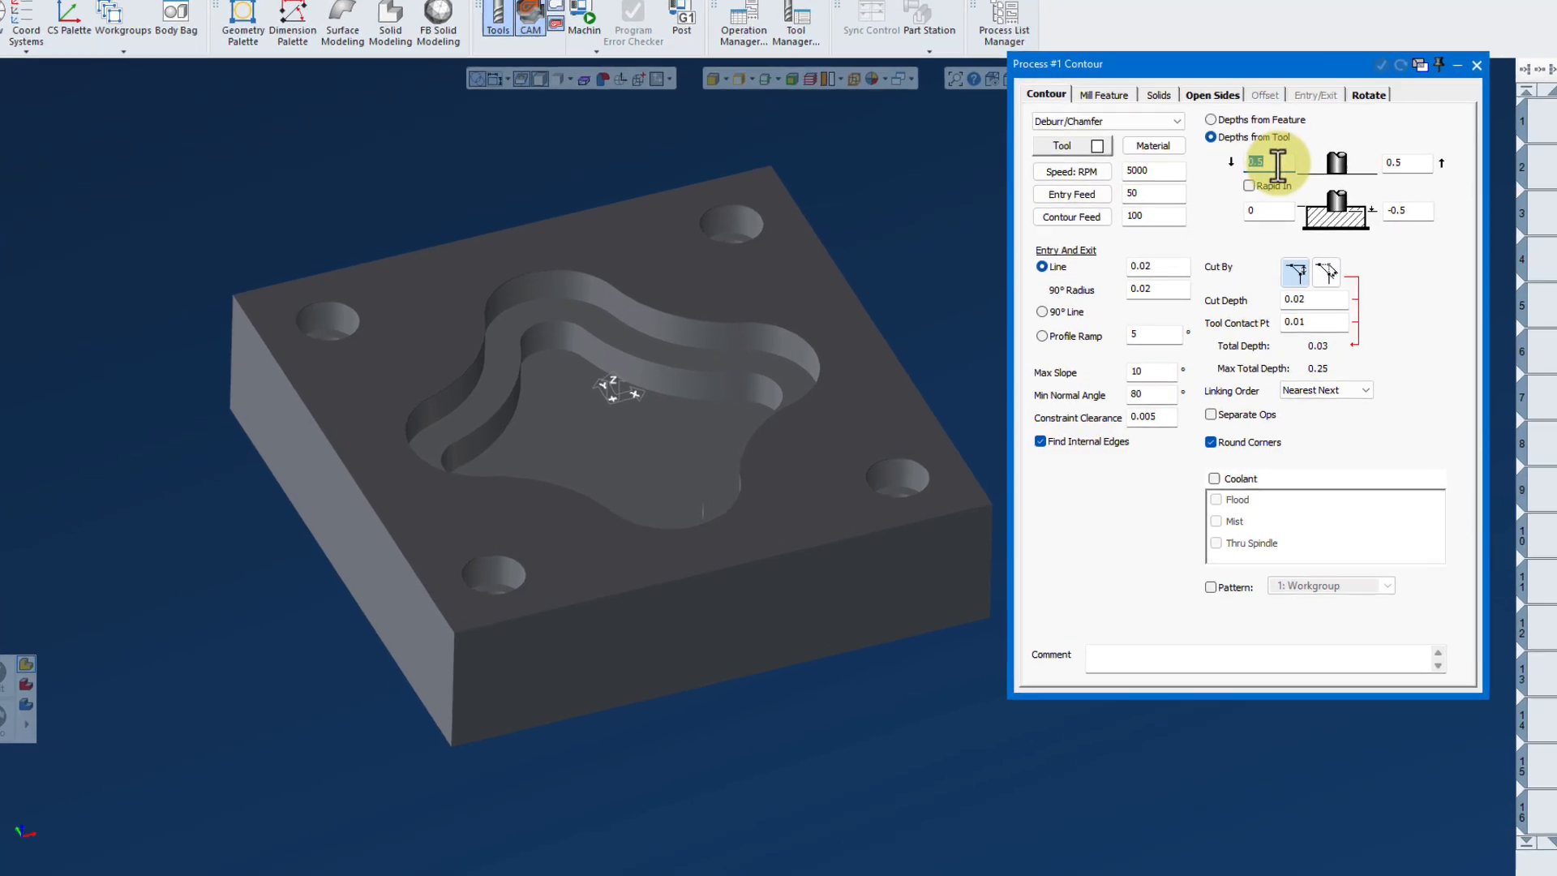
{"action": "type", "text": ".1"}
{"action": "double_click", "coordinate": [1418, 144]}
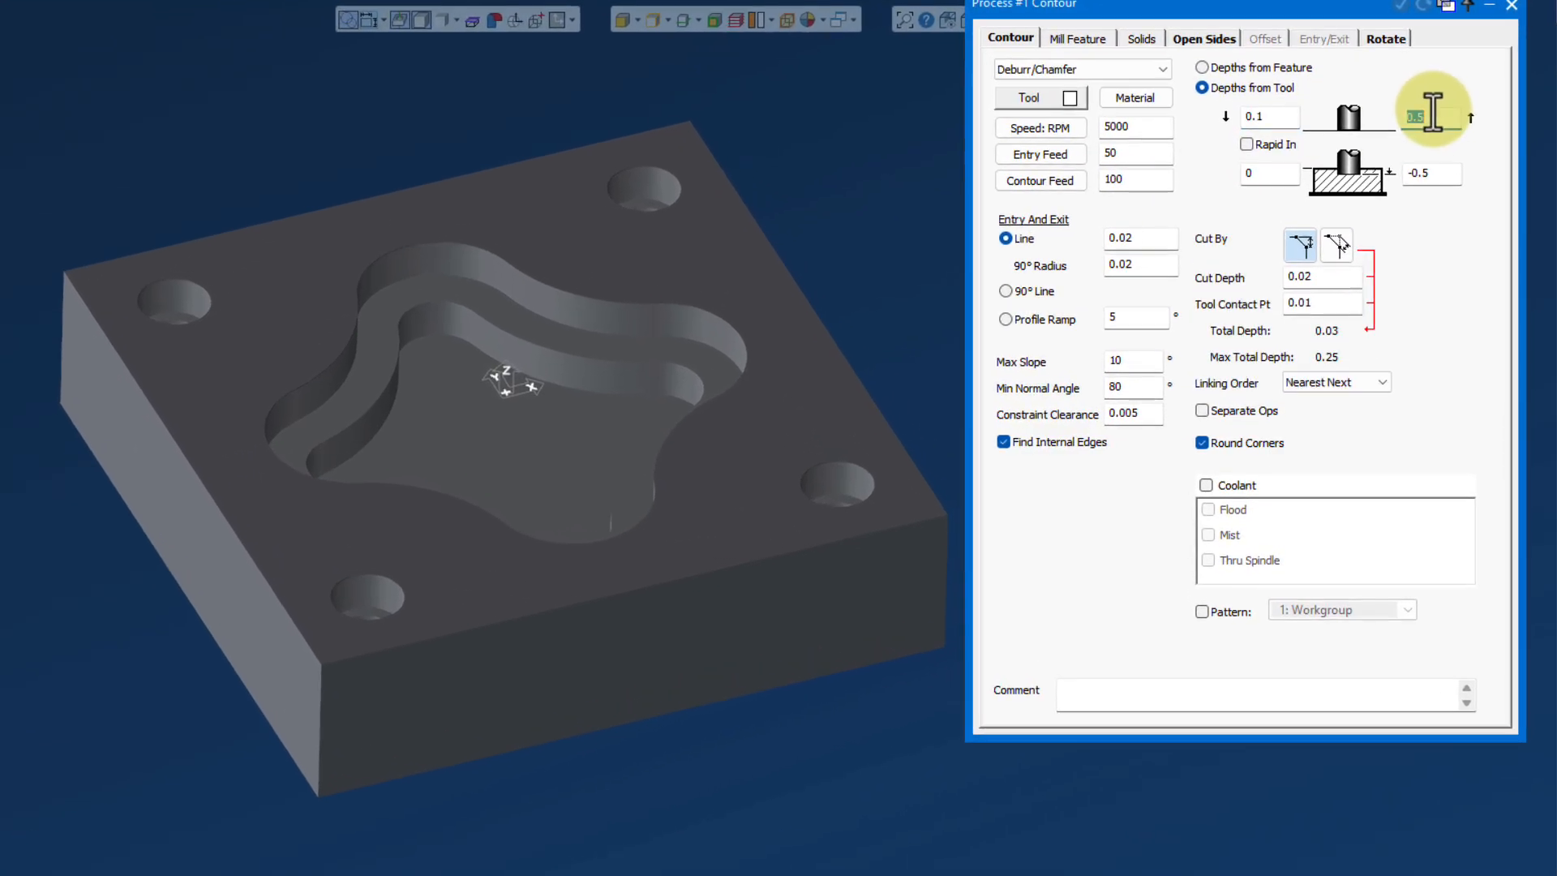
{"action": "type", "text": ".1"}
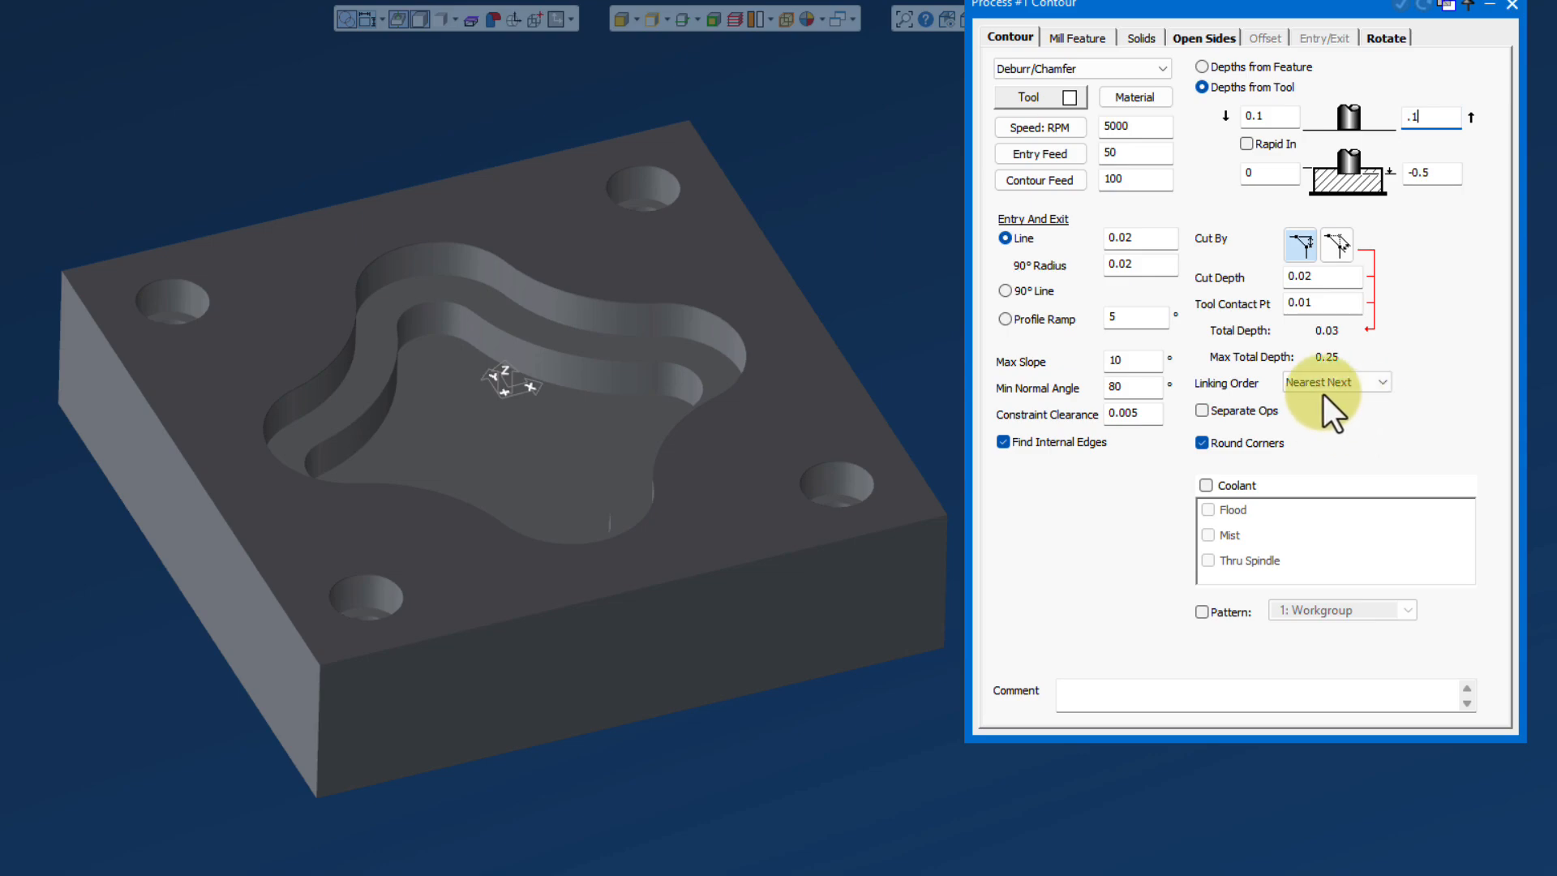
{"action": "left_click", "coordinate": [1384, 383]}
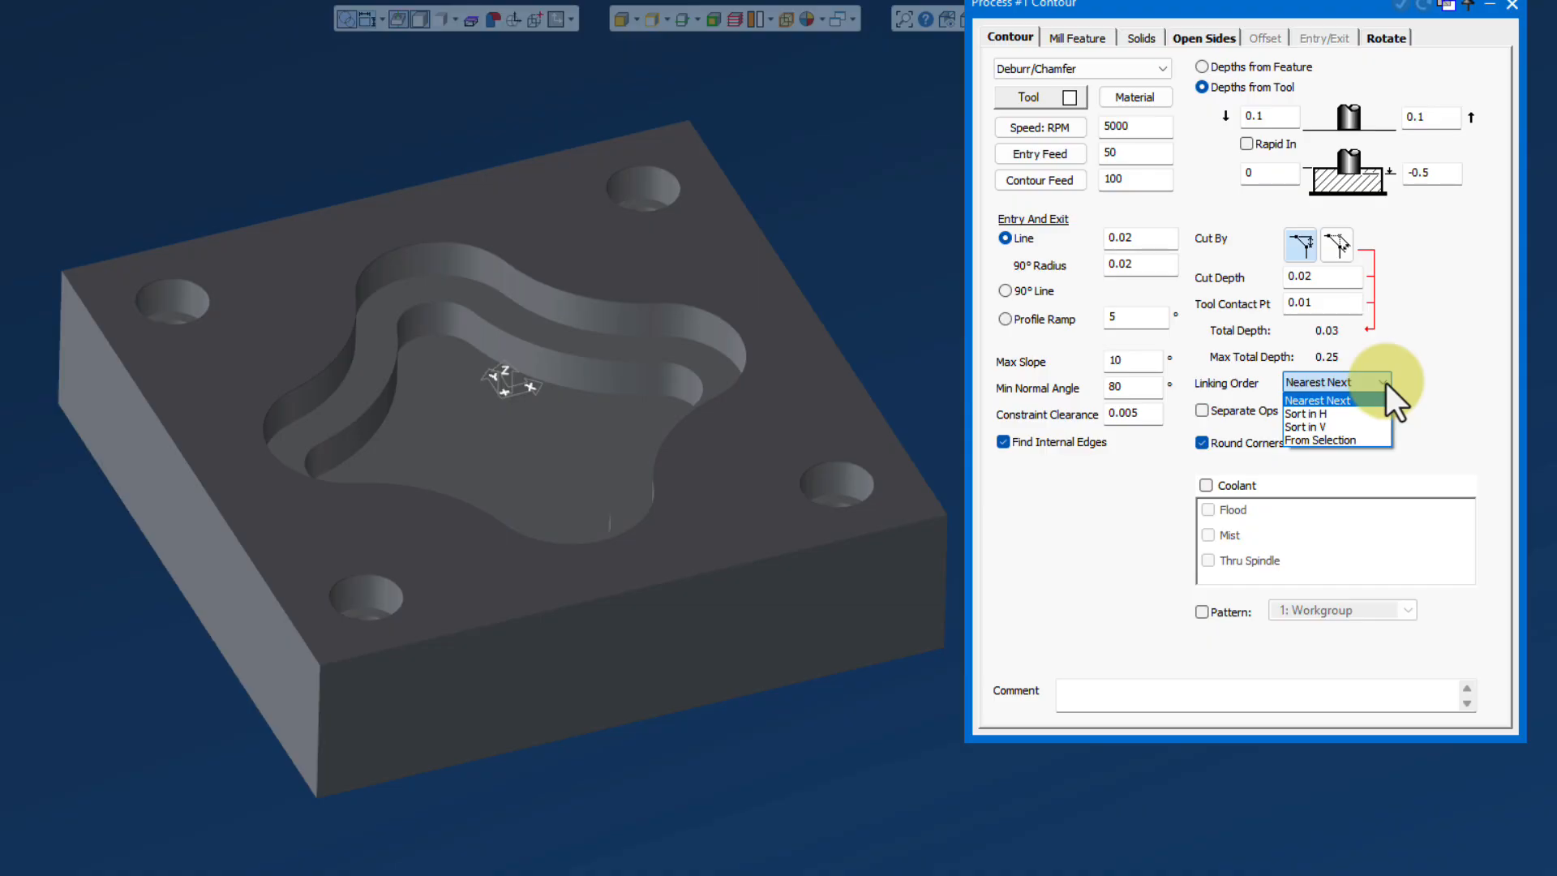
{"action": "left_click", "coordinate": [1385, 383]}
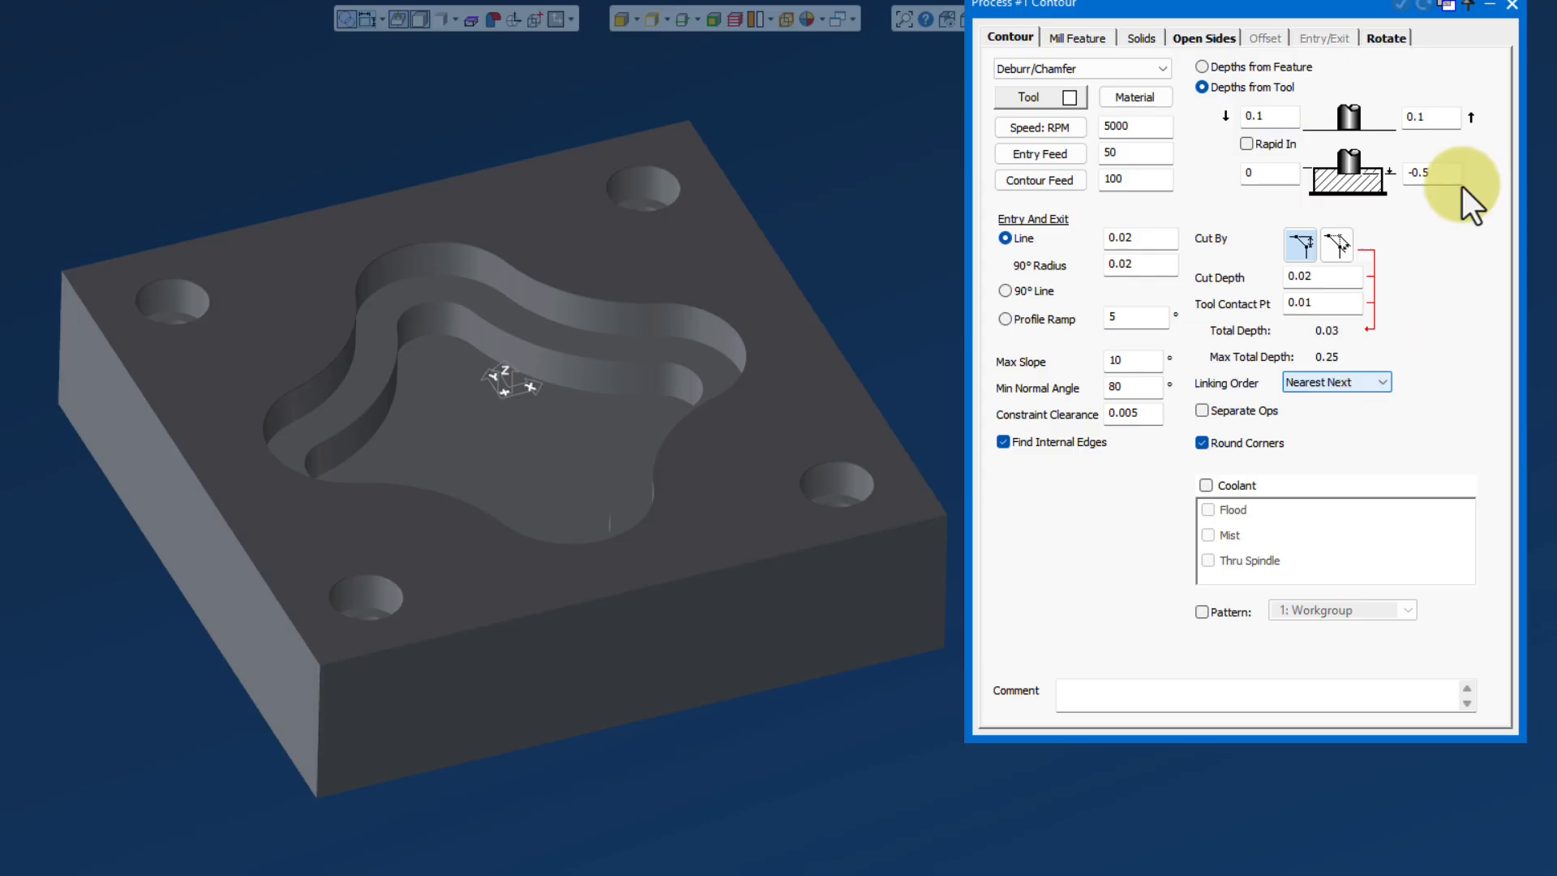
{"action": "left_click", "coordinate": [1512, 4]}
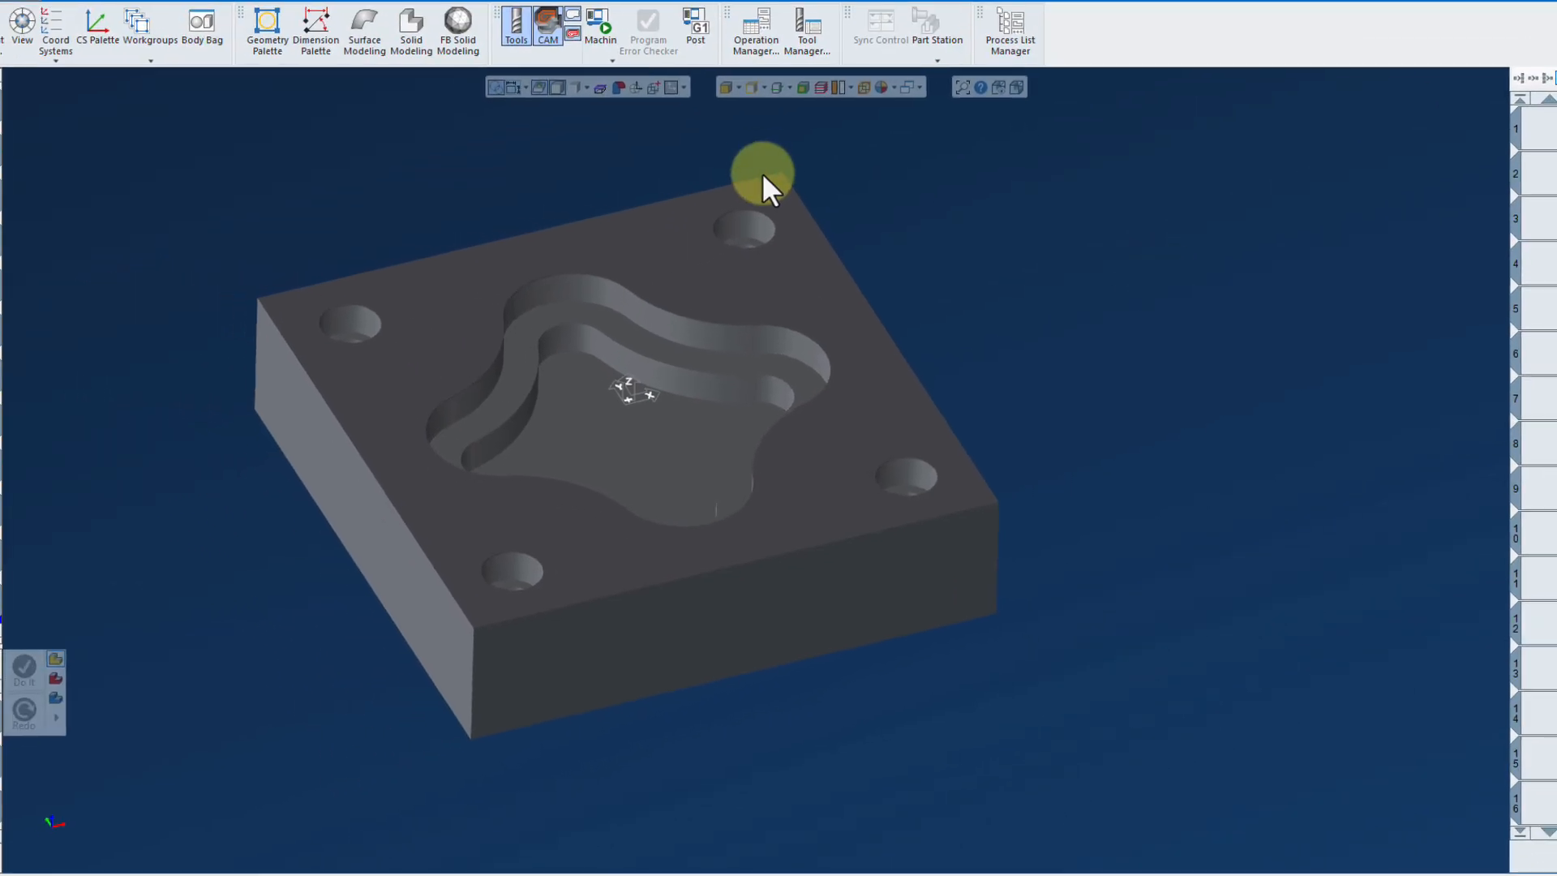
Generate a deburr operation on the four corner holes by selecting their upper wall faces with face selection
{"action": "left_click", "coordinate": [748, 99]}
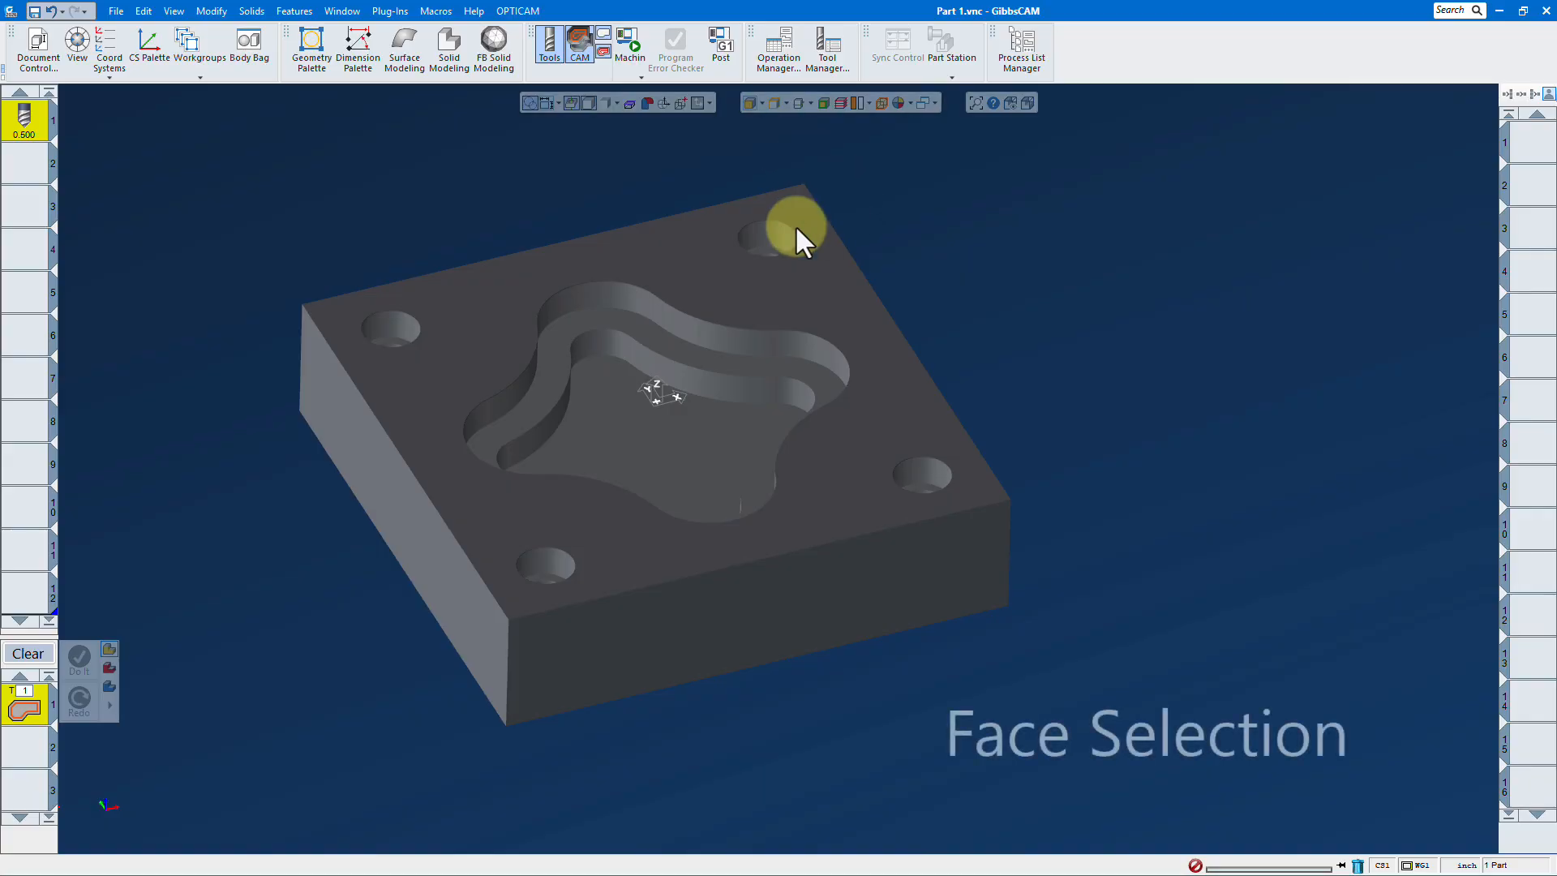
{"action": "left_click", "coordinate": [762, 234]}
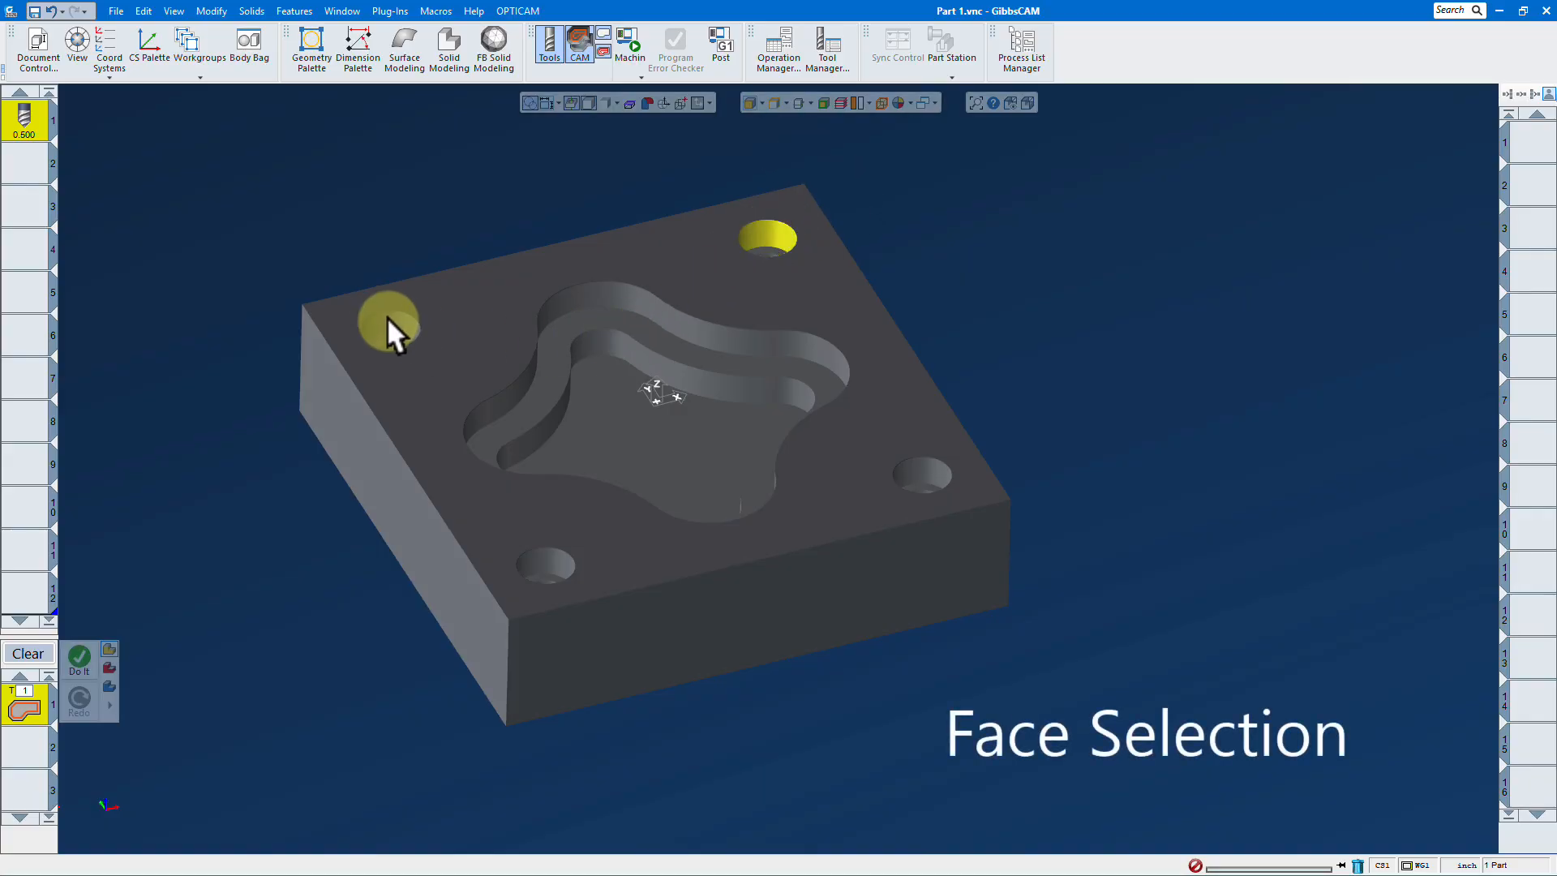
{"action": "left_click", "coordinate": [533, 568]}
{"action": "left_click", "coordinate": [927, 470]}
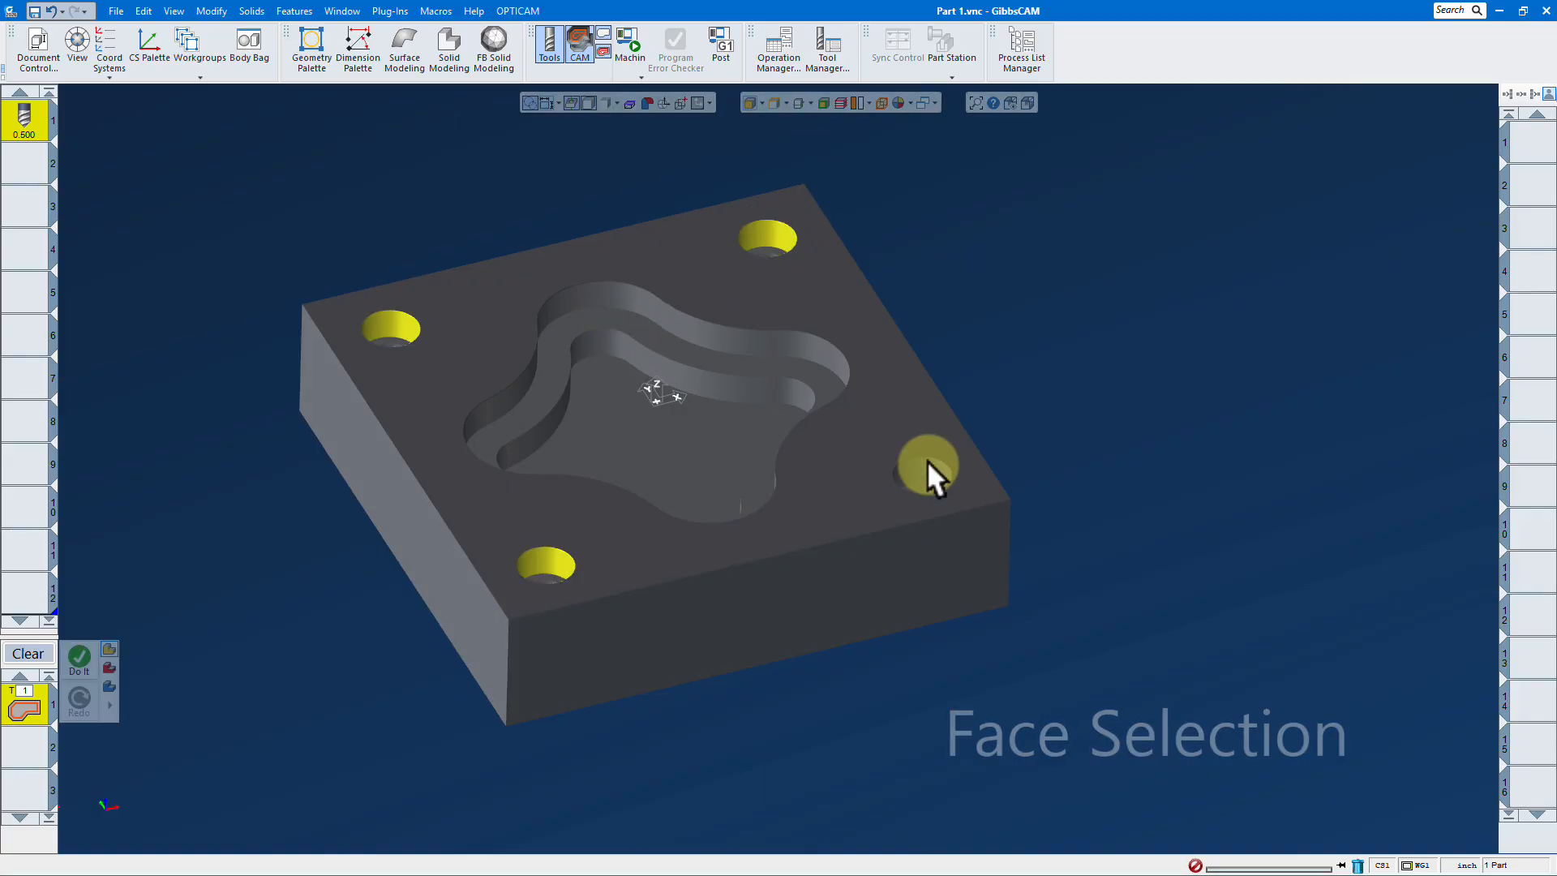
{"action": "right_click", "coordinate": [1221, 373]}
{"action": "left_click", "coordinate": [1234, 332]}
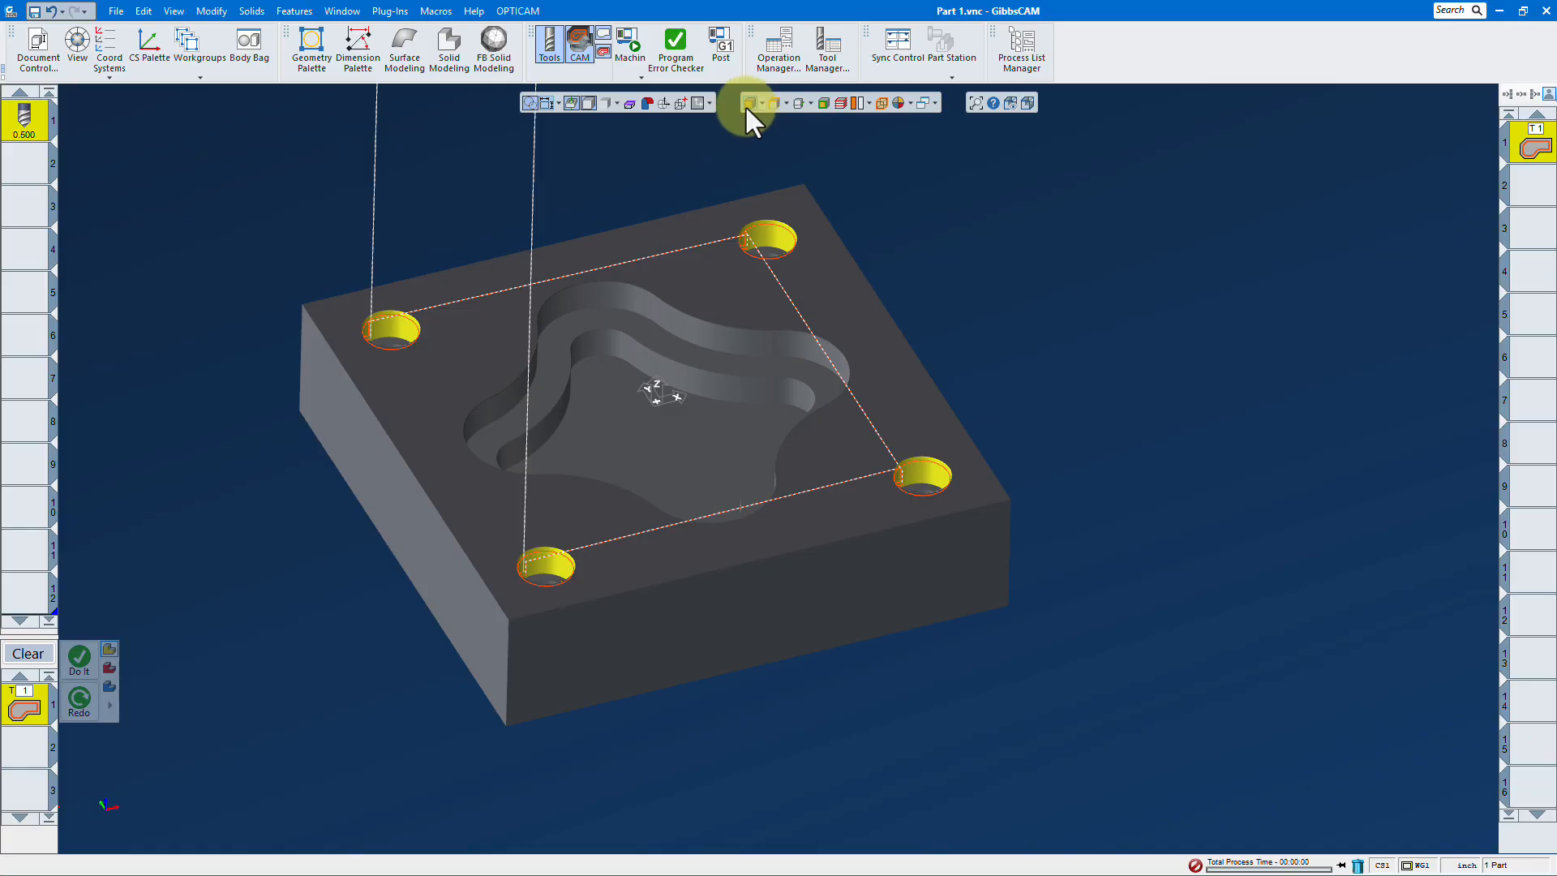
Generate a deburr operation on the block's four outer top edges using edge selection, and start the machine simulation
{"action": "left_click", "coordinate": [773, 106]}
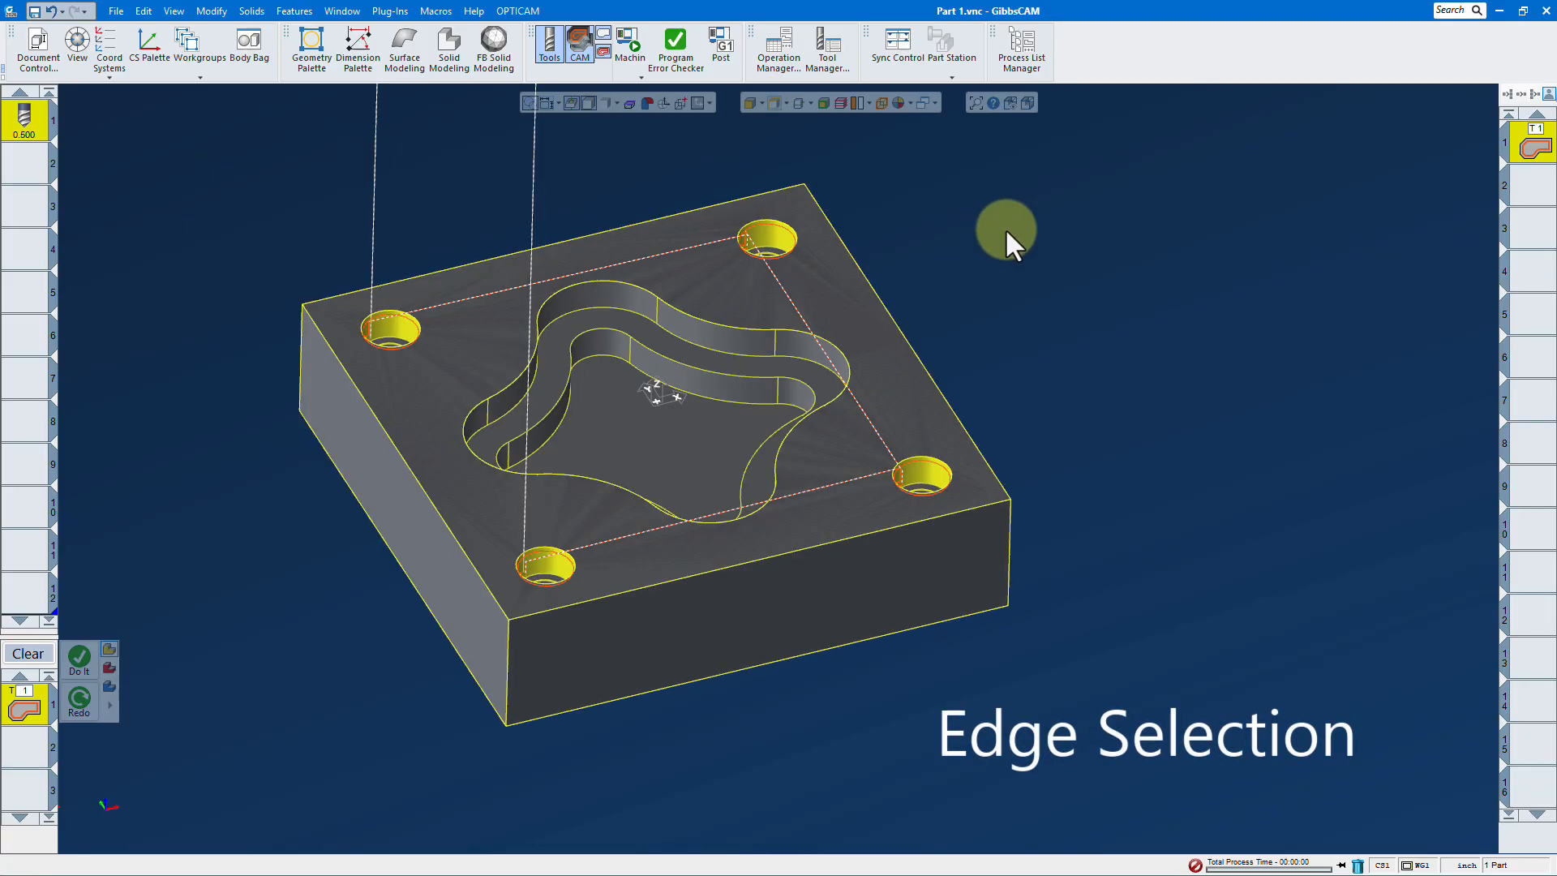
{"action": "left_click", "coordinate": [894, 325]}
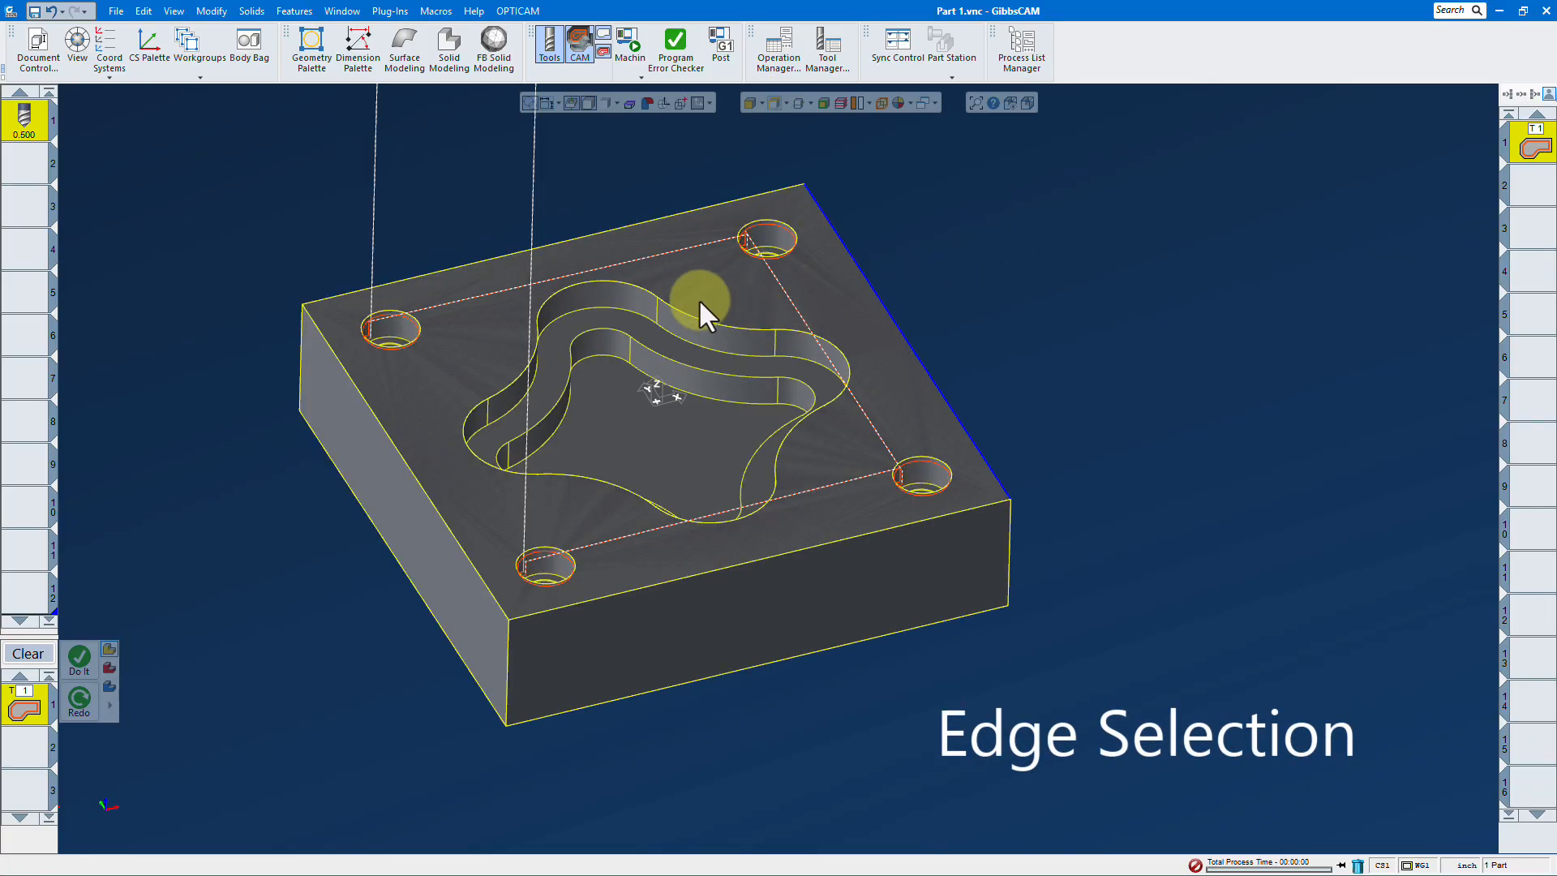
{"action": "left_click", "coordinate": [630, 224]}
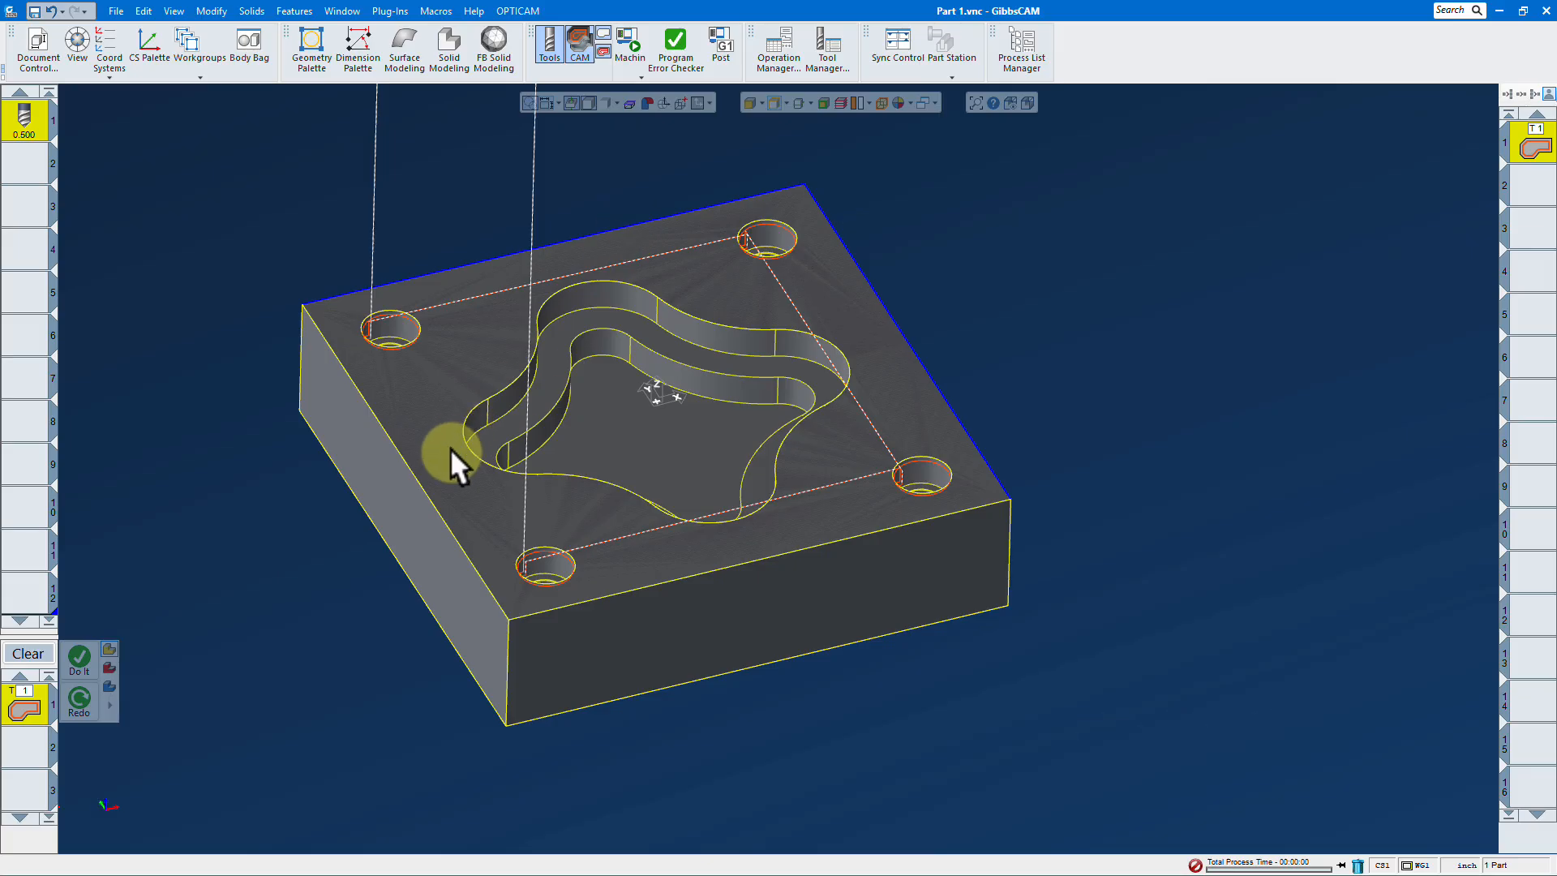
{"action": "left_click", "coordinate": [430, 498]}
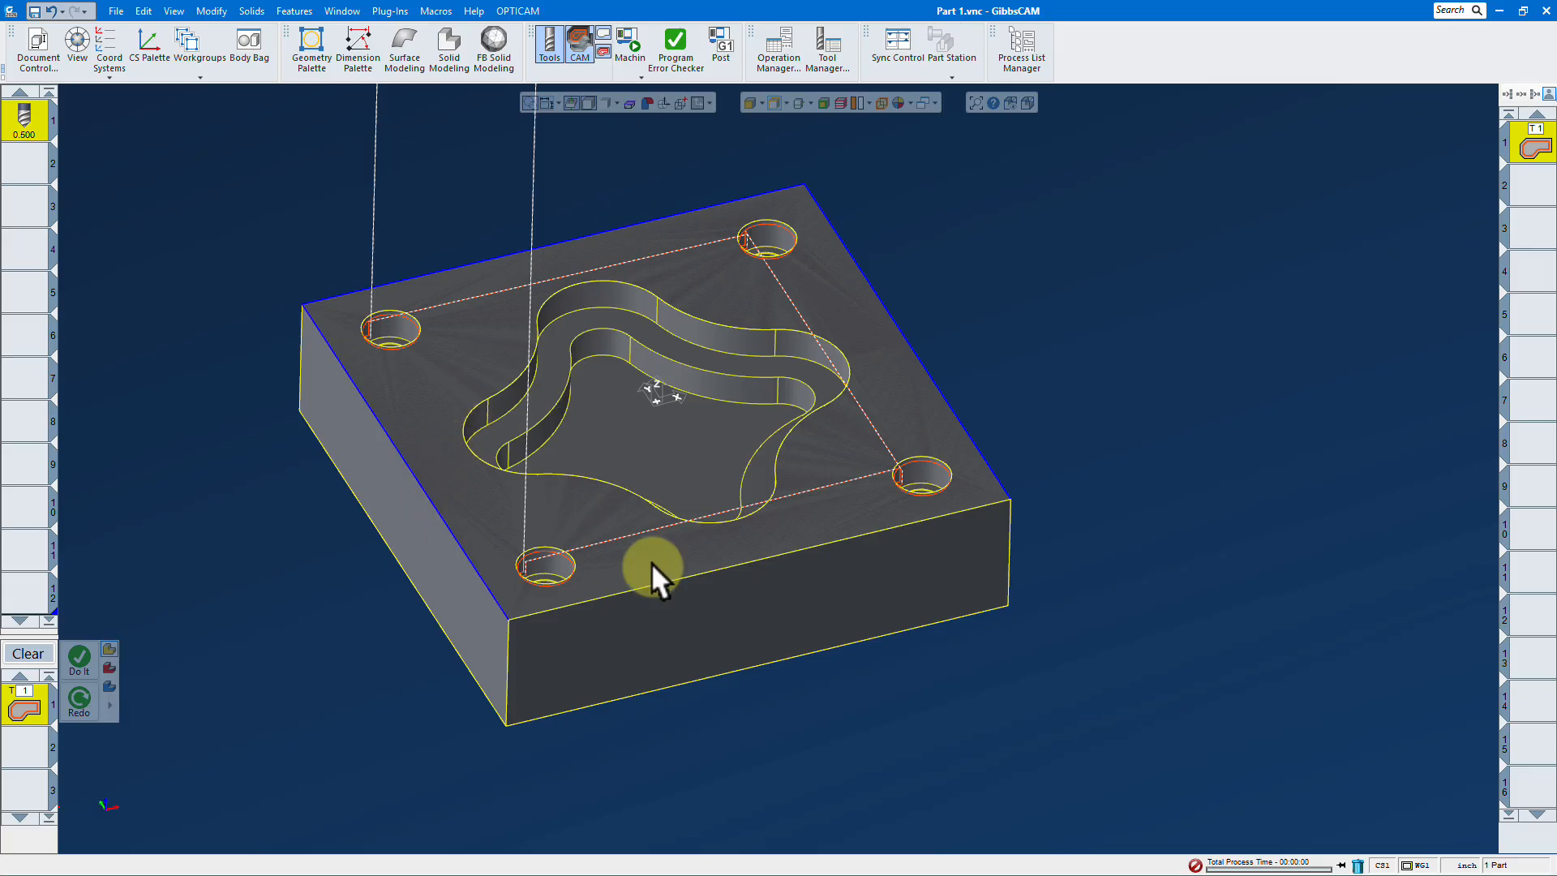
{"action": "left_click", "coordinate": [728, 567]}
{"action": "right_click", "coordinate": [1189, 357]}
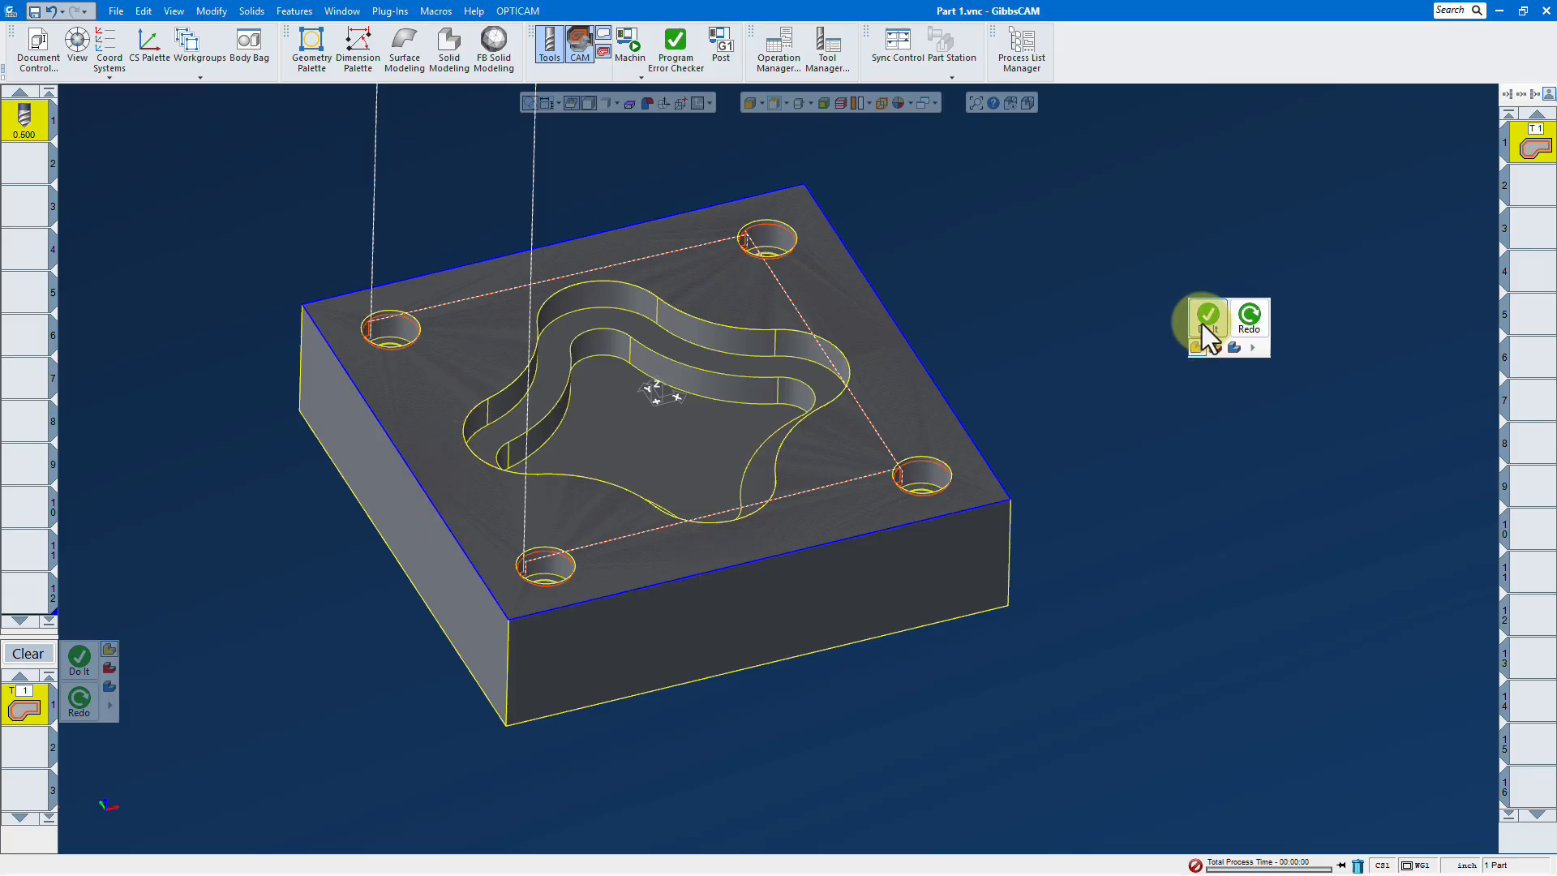
{"action": "left_click", "coordinate": [1202, 324]}
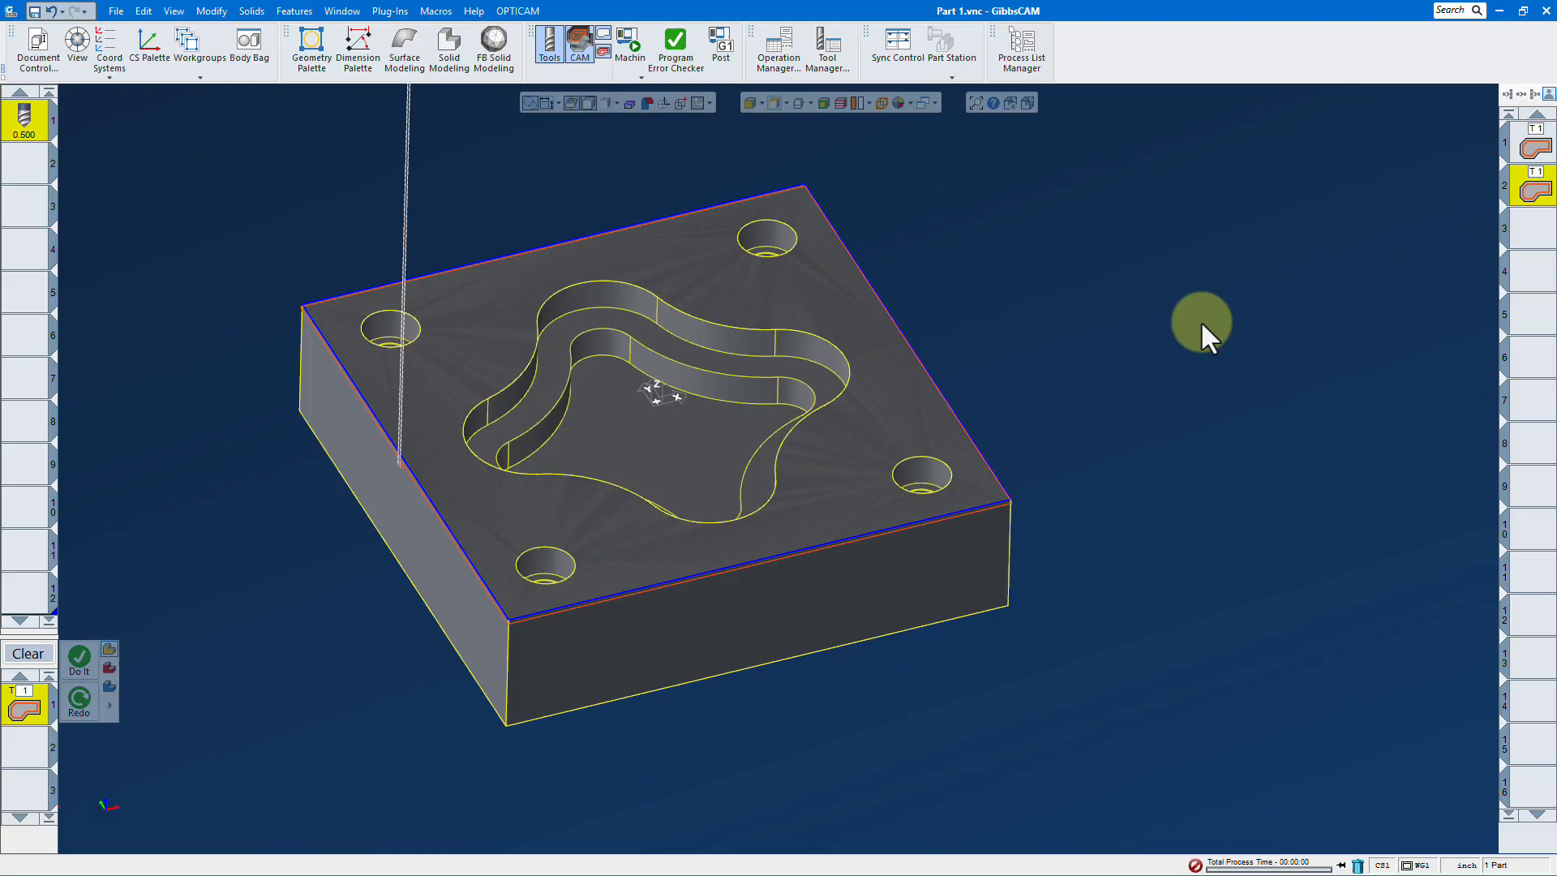
{"action": "left_click", "coordinate": [630, 45]}
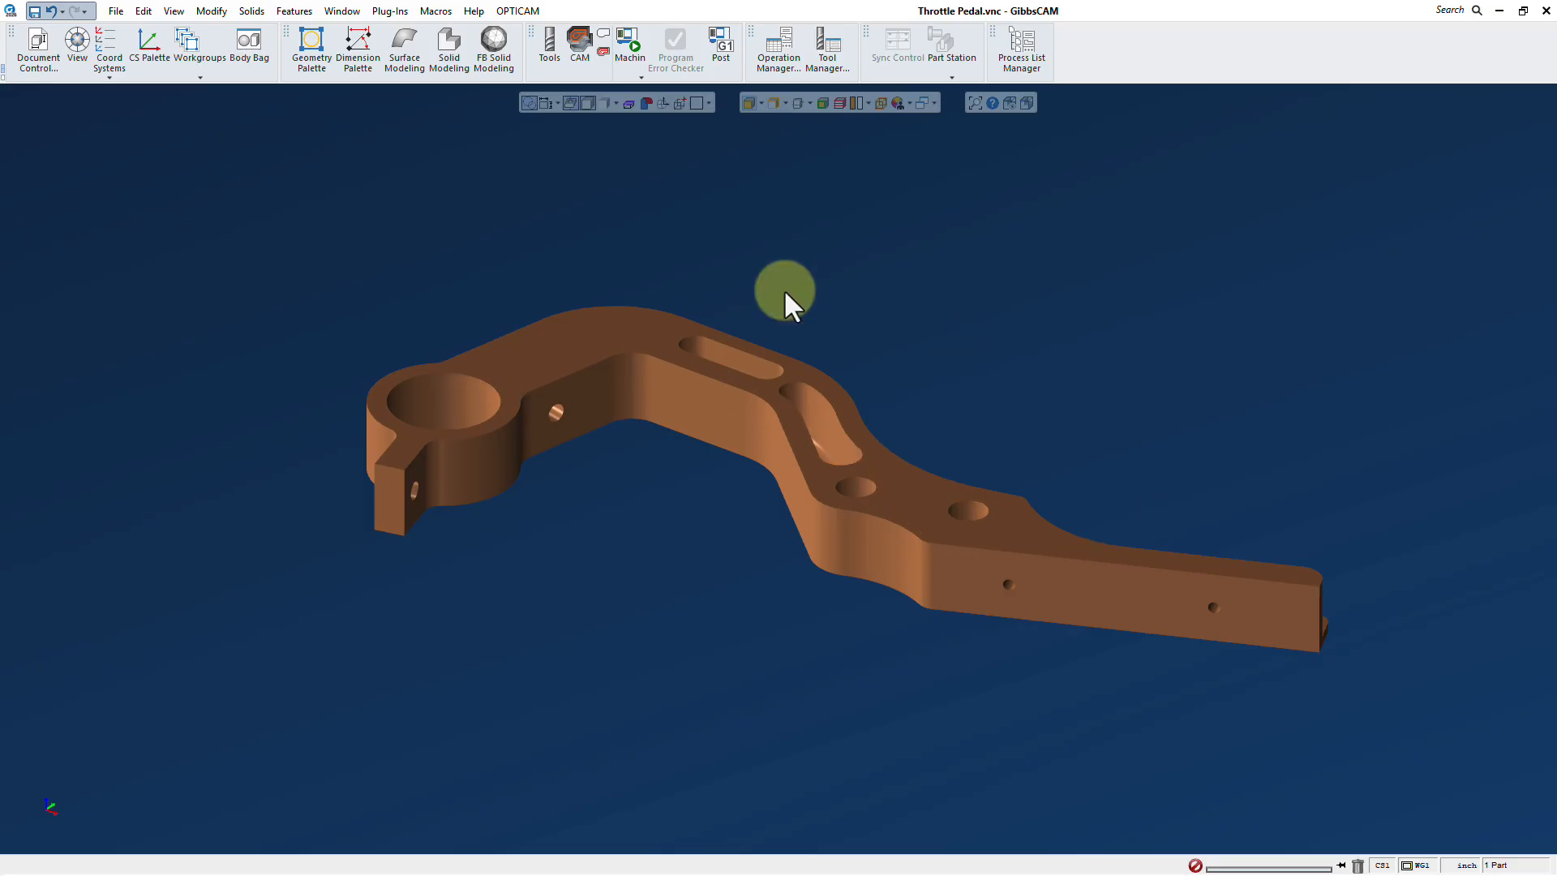
Create a Deburr/Chamfer Contour process for the throttle pedal using the 0.250 tool
{"action": "left_click", "coordinate": [547, 45]}
{"action": "left_click", "coordinate": [580, 44]}
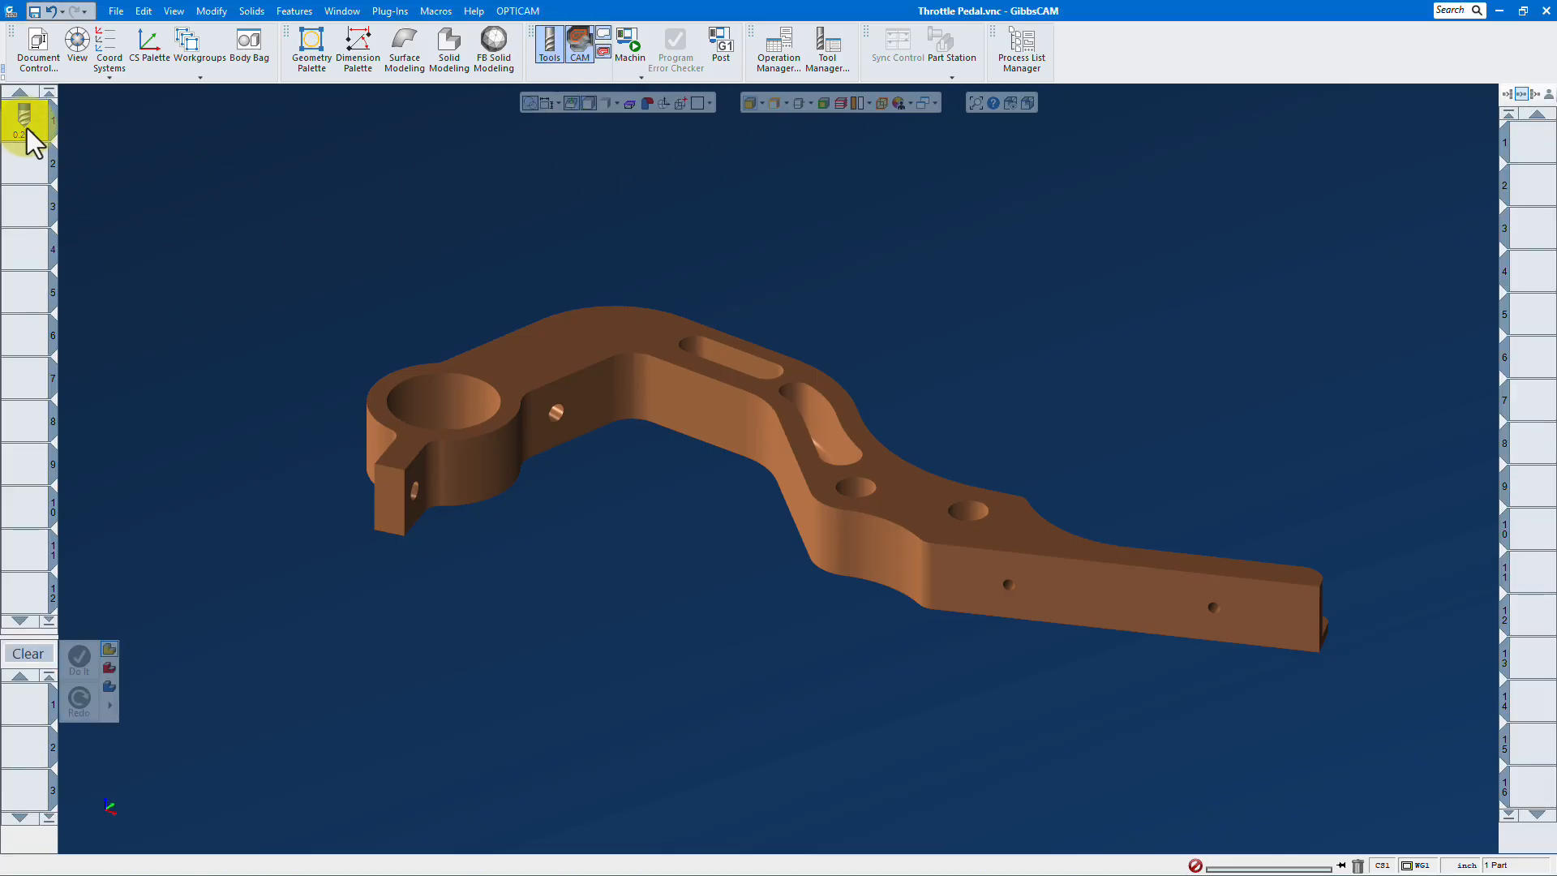
{"action": "left_click_drag", "start_coordinate": [33, 142], "coordinate": [28, 714]}
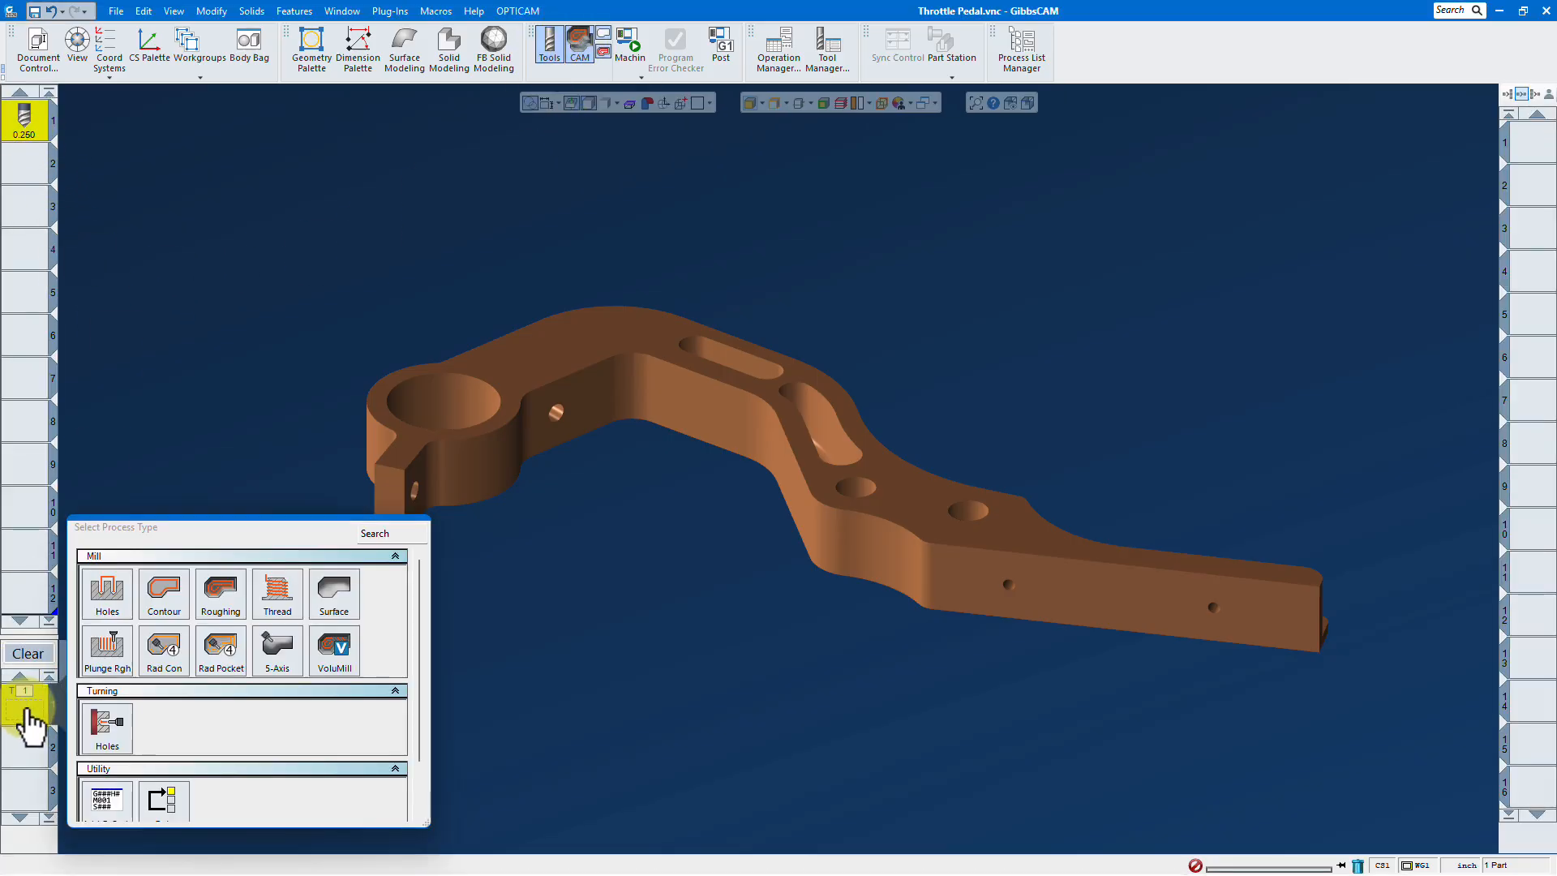
{"action": "left_click", "coordinate": [166, 598]}
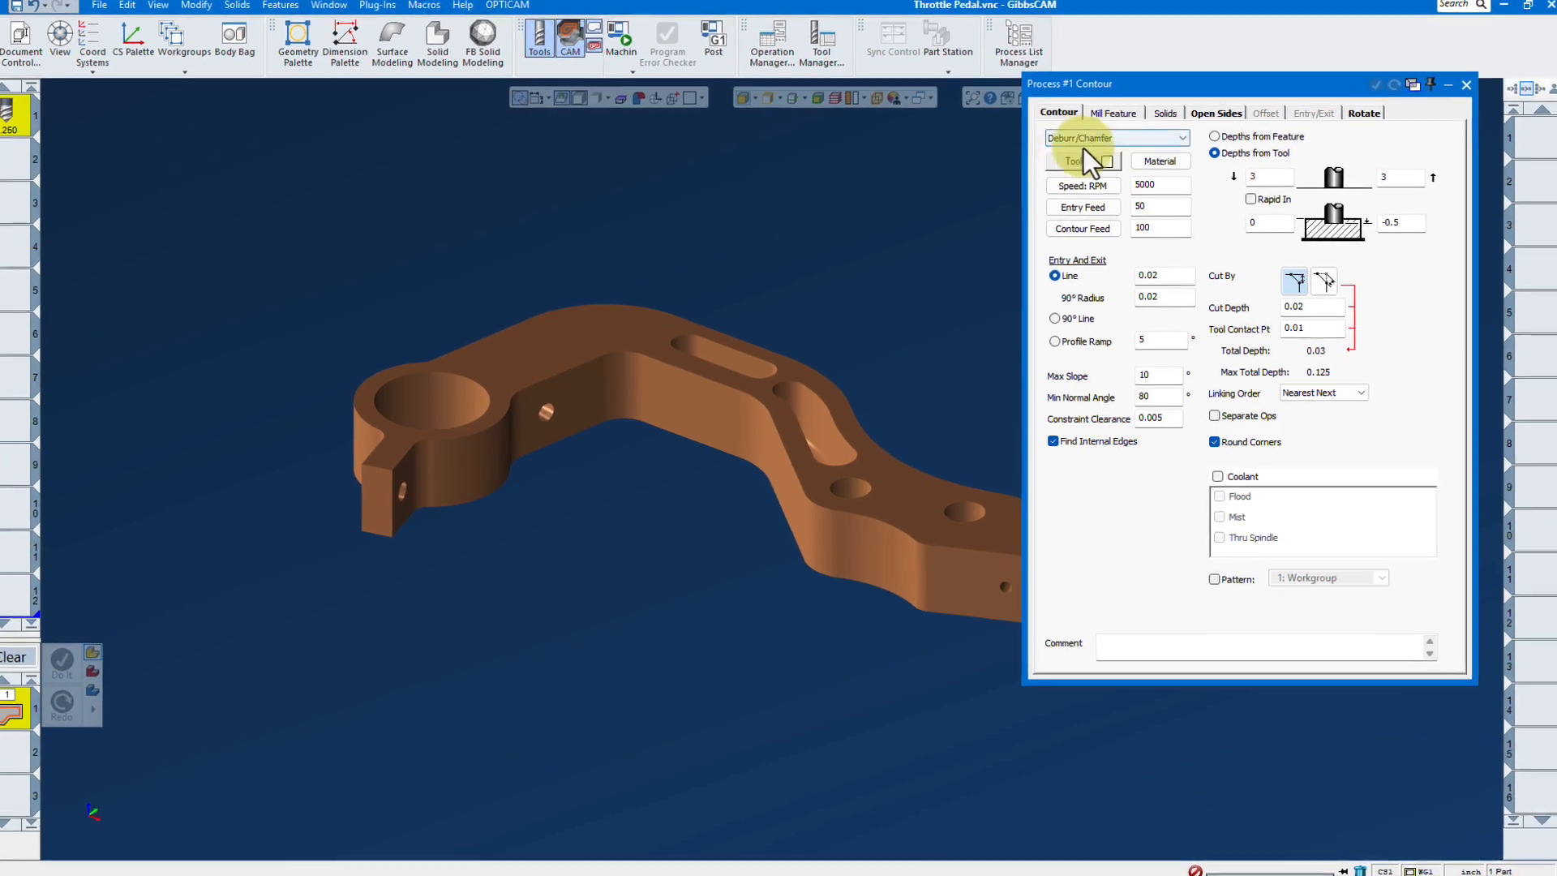
Set both the entry and exit clearances of the throttle pedal's Deburr/Chamfer process to 0.1
{"action": "double_click", "coordinate": [1268, 178]}
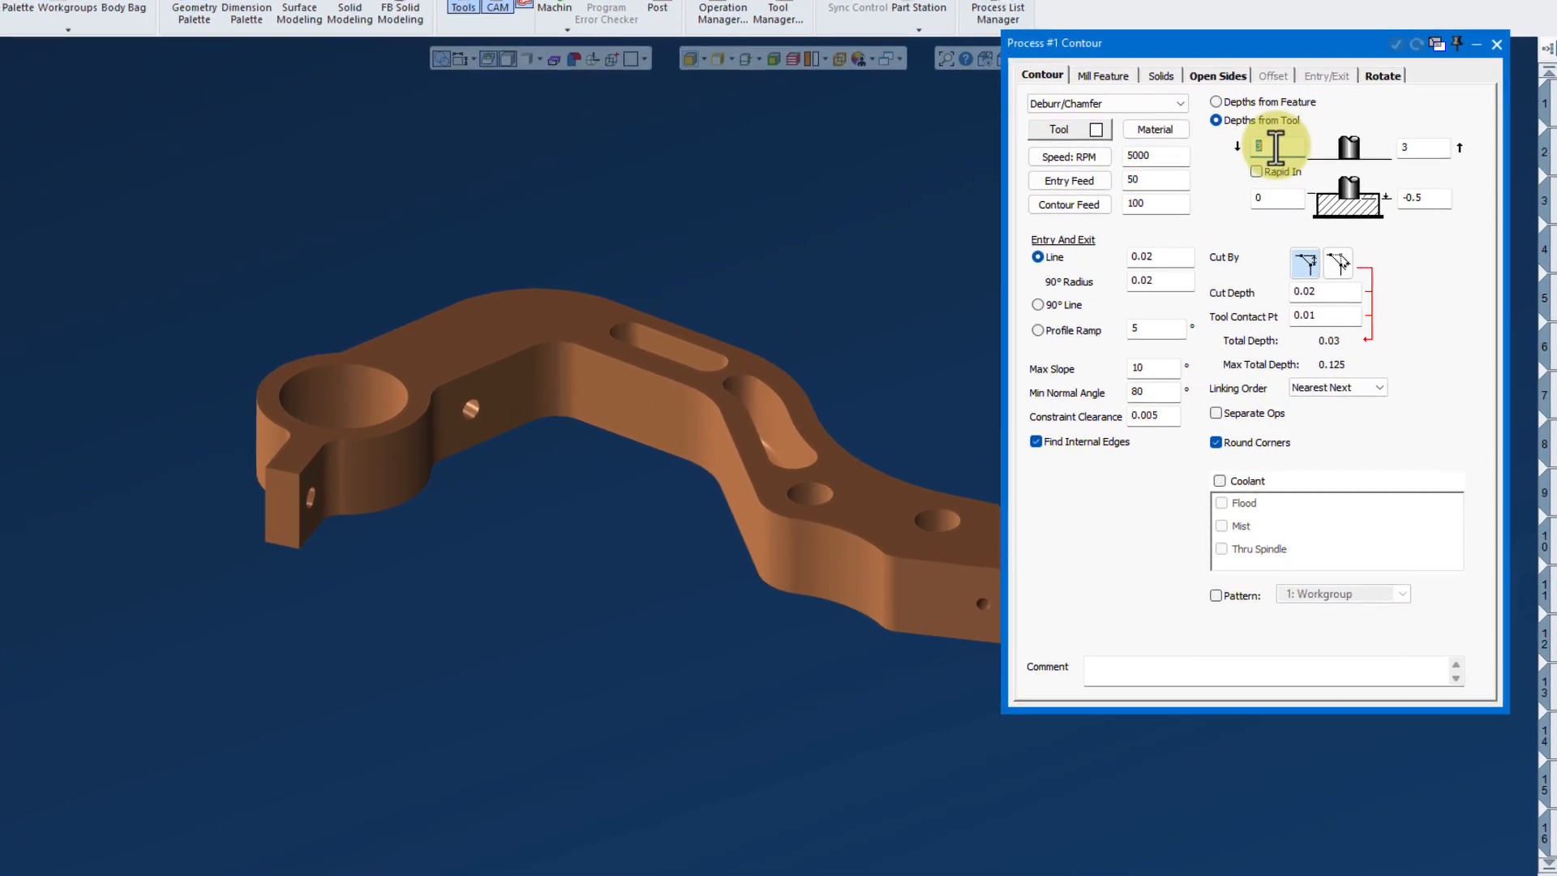
{"action": "type", "text": ".1"}
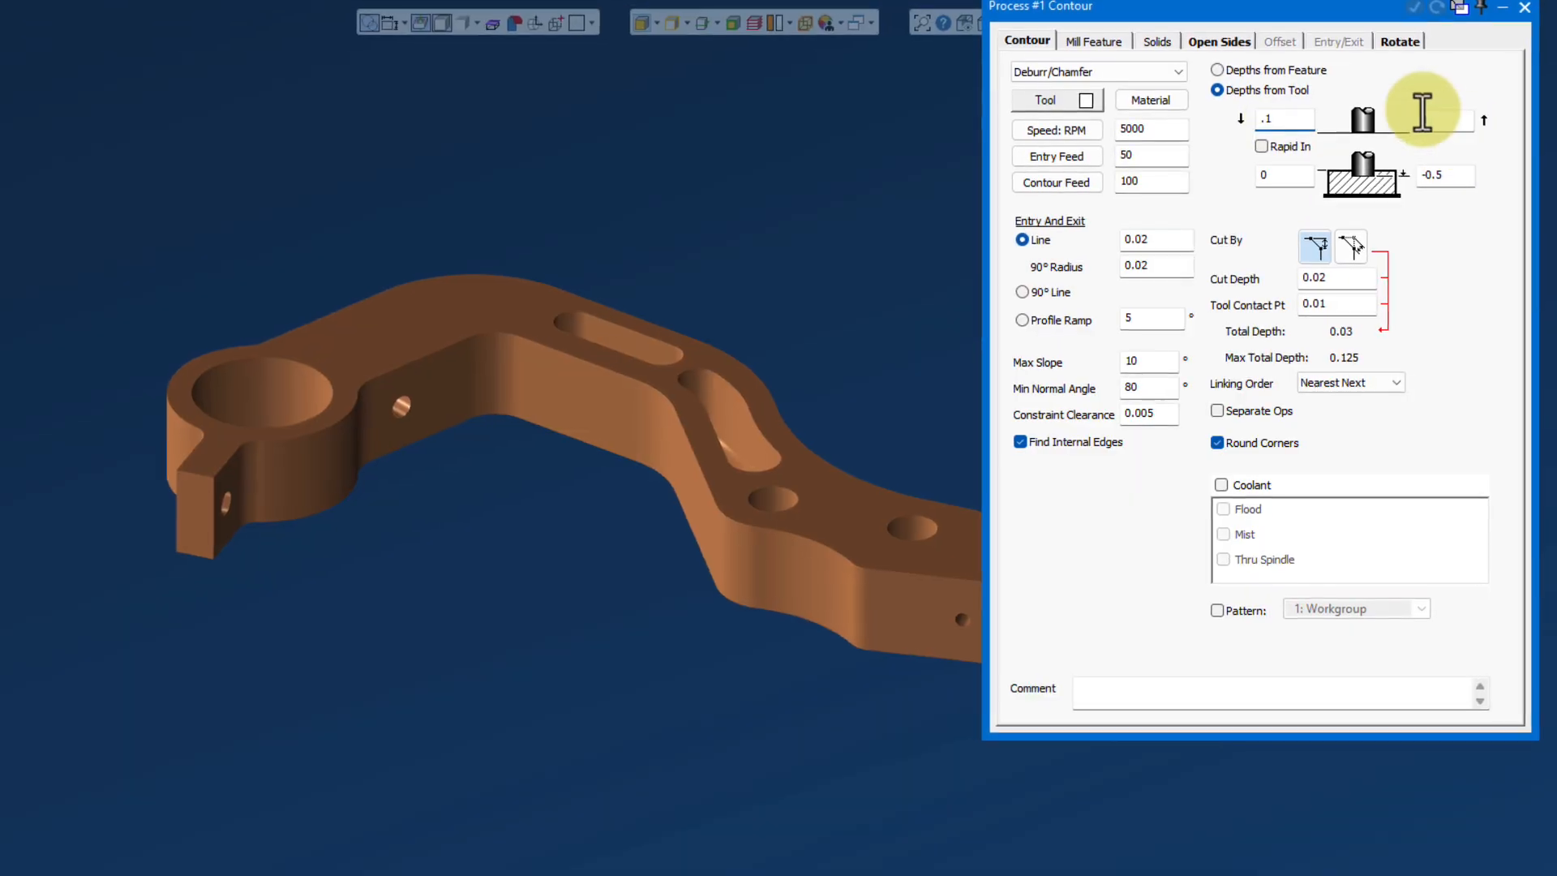
{"action": "left_click", "coordinate": [1446, 124]}
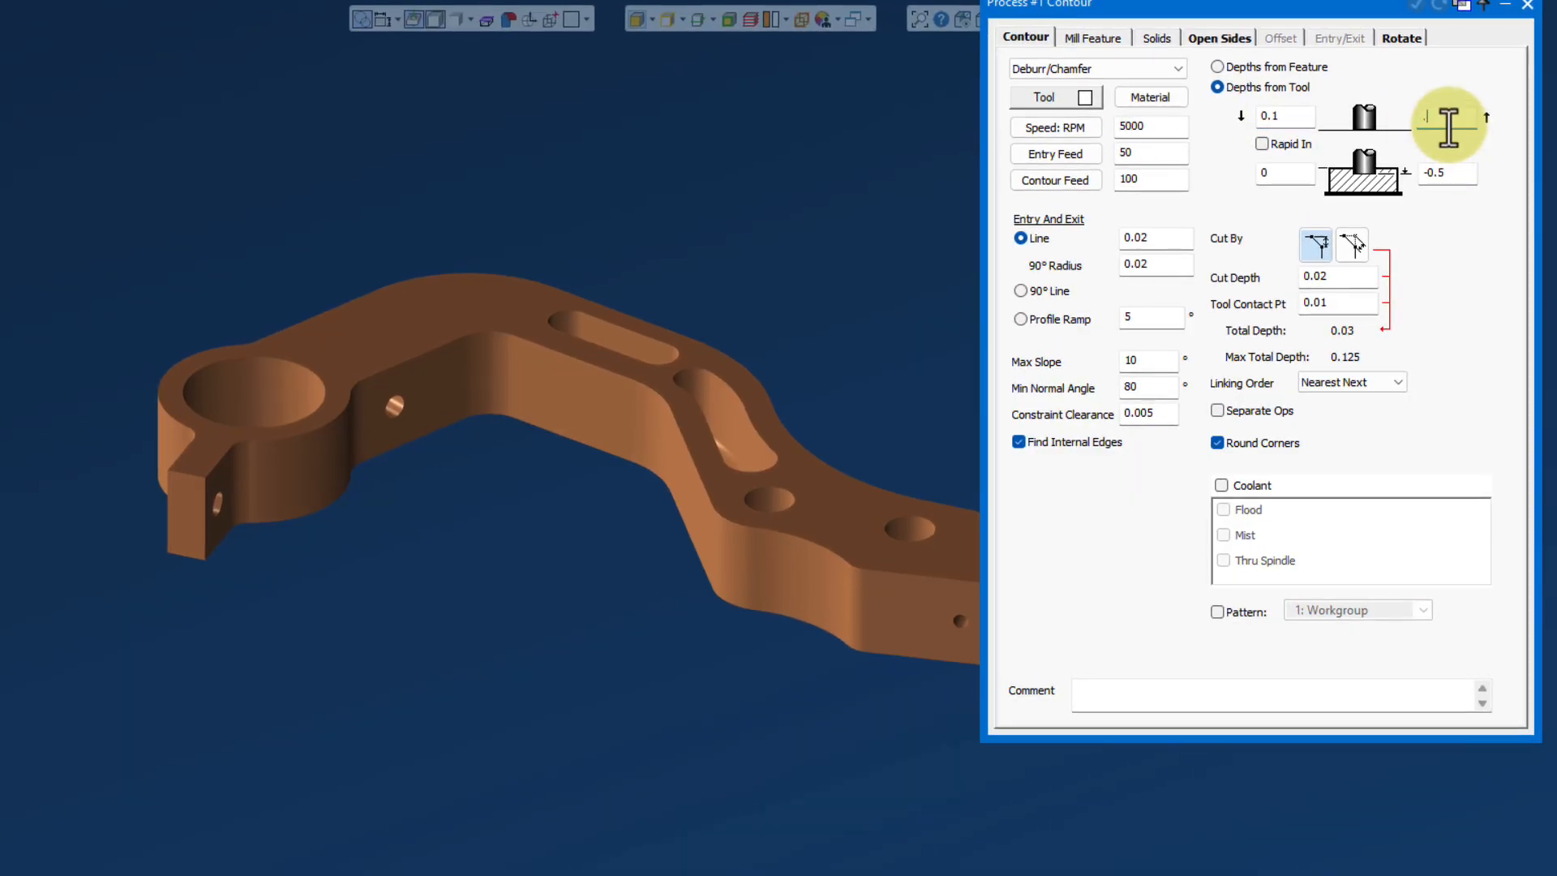
{"action": "type", "text": ".1"}
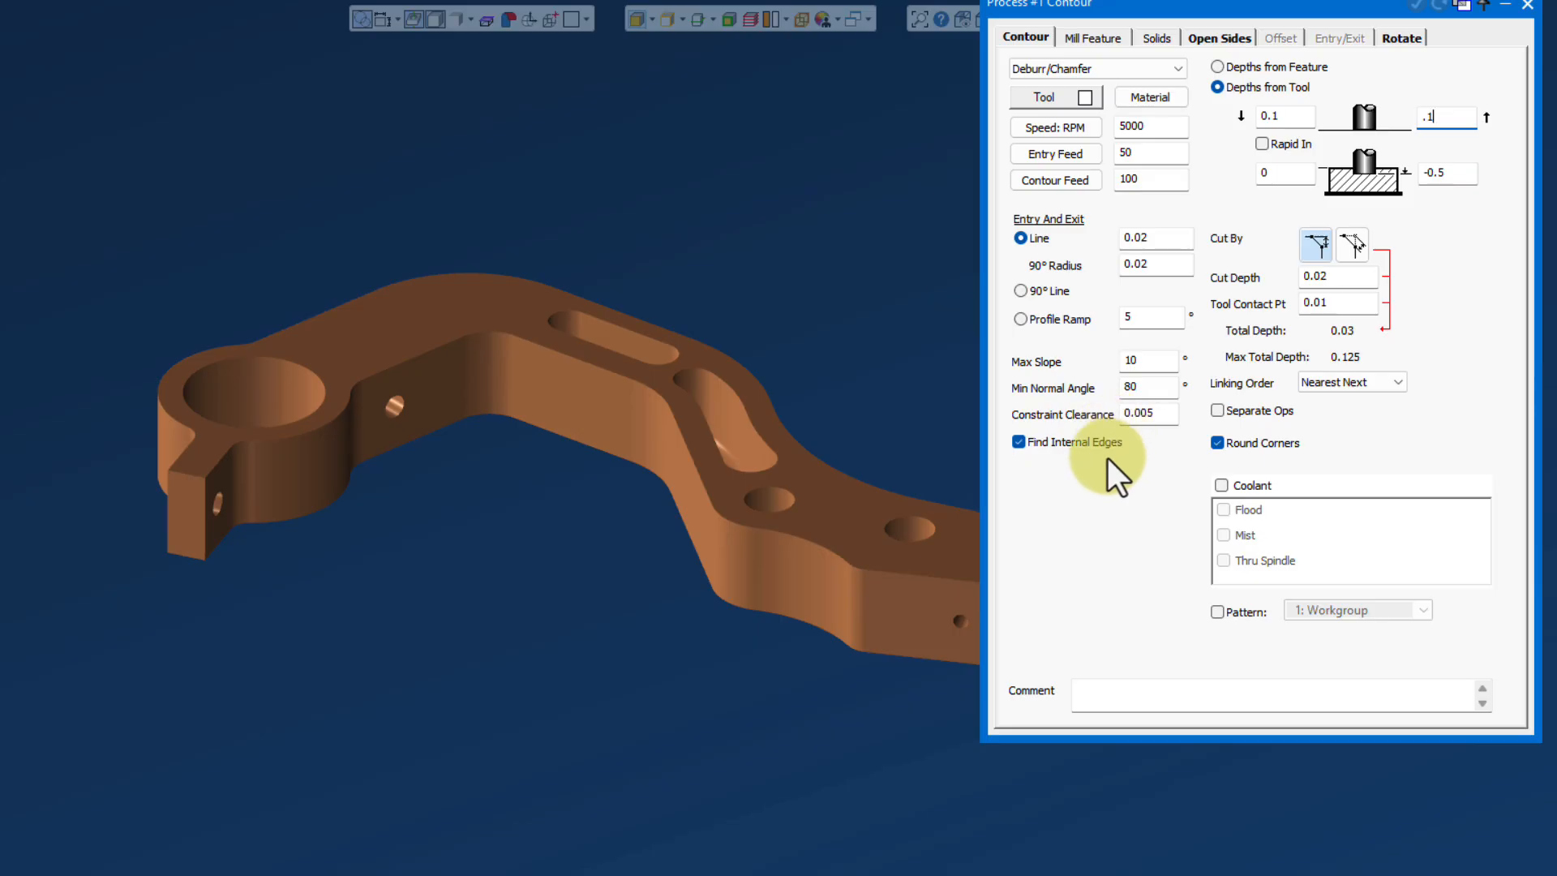
{"action": "left_click", "coordinate": [1528, 6]}
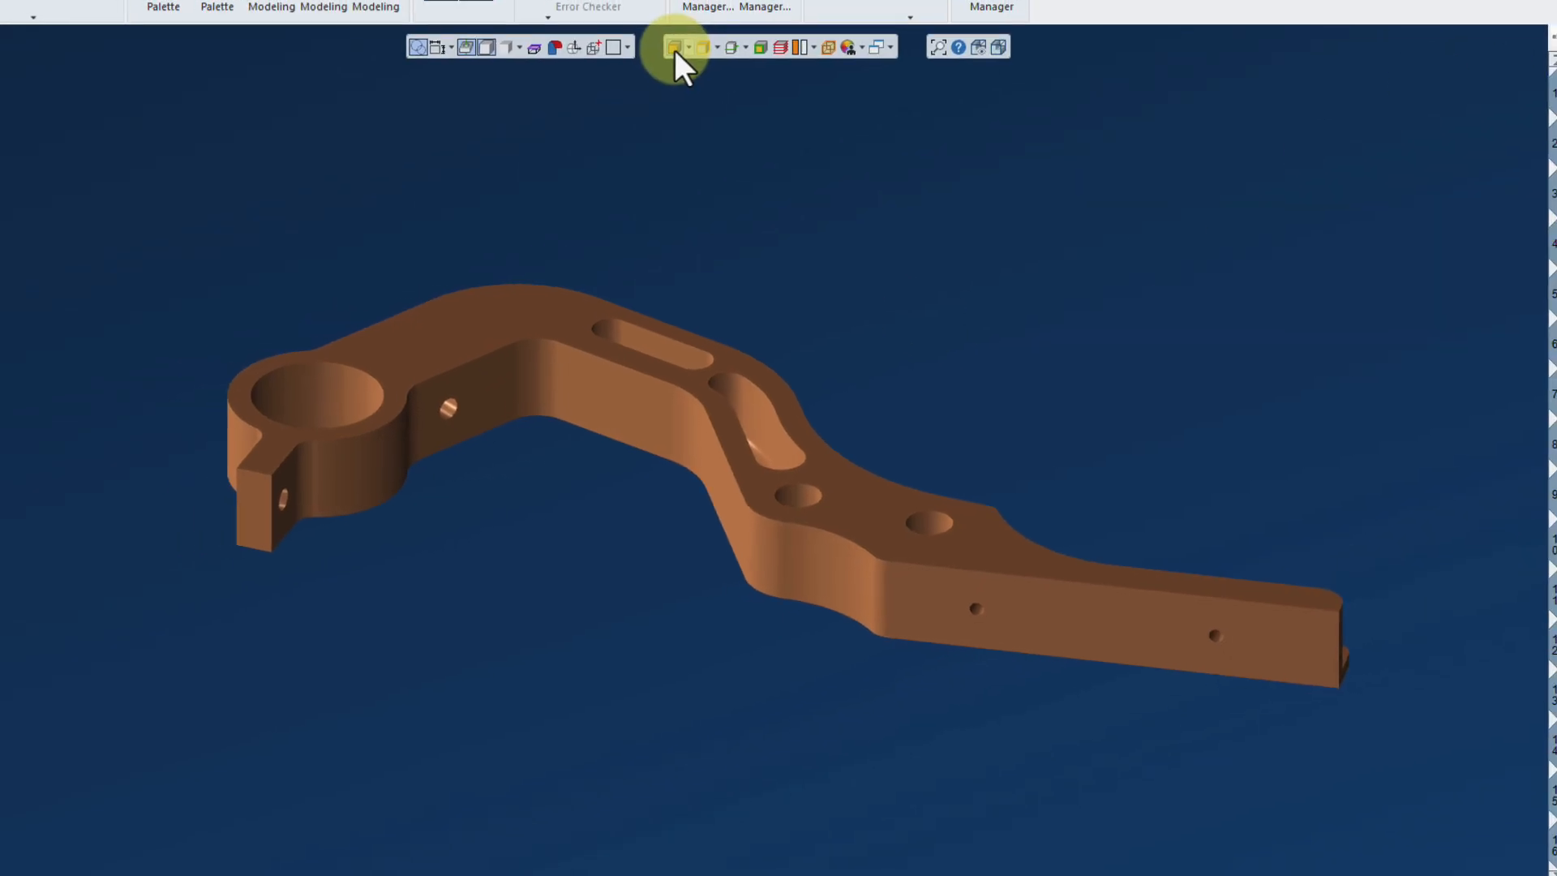
Generate a deburr operation on the throttle pedal's entire top face using face selection
{"action": "left_click", "coordinate": [497, 323]}
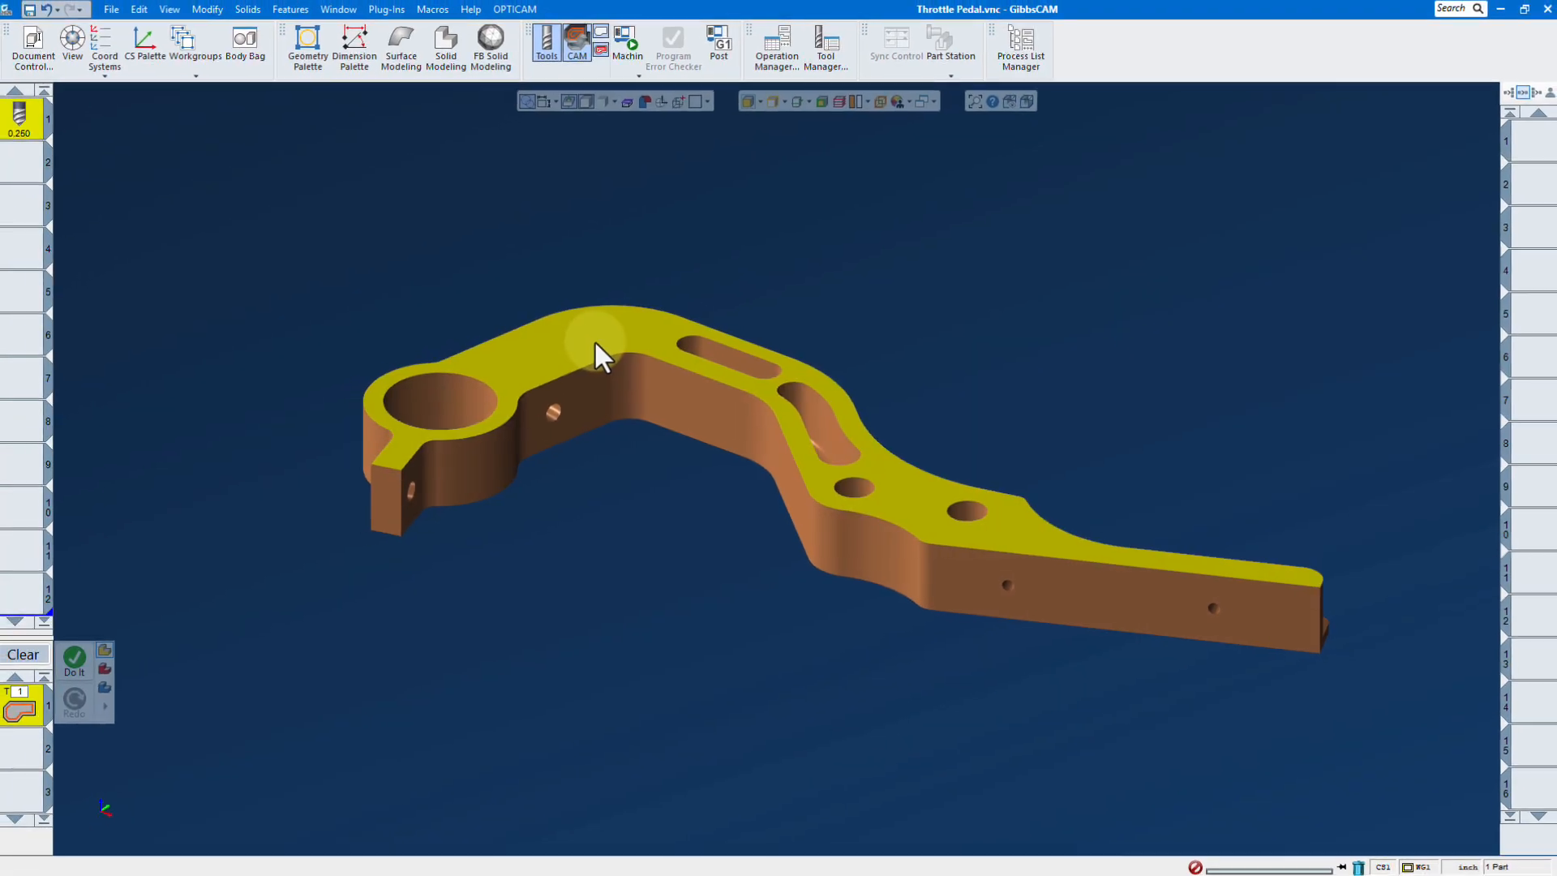
{"action": "mouse_move", "coordinate": [816, 256]}
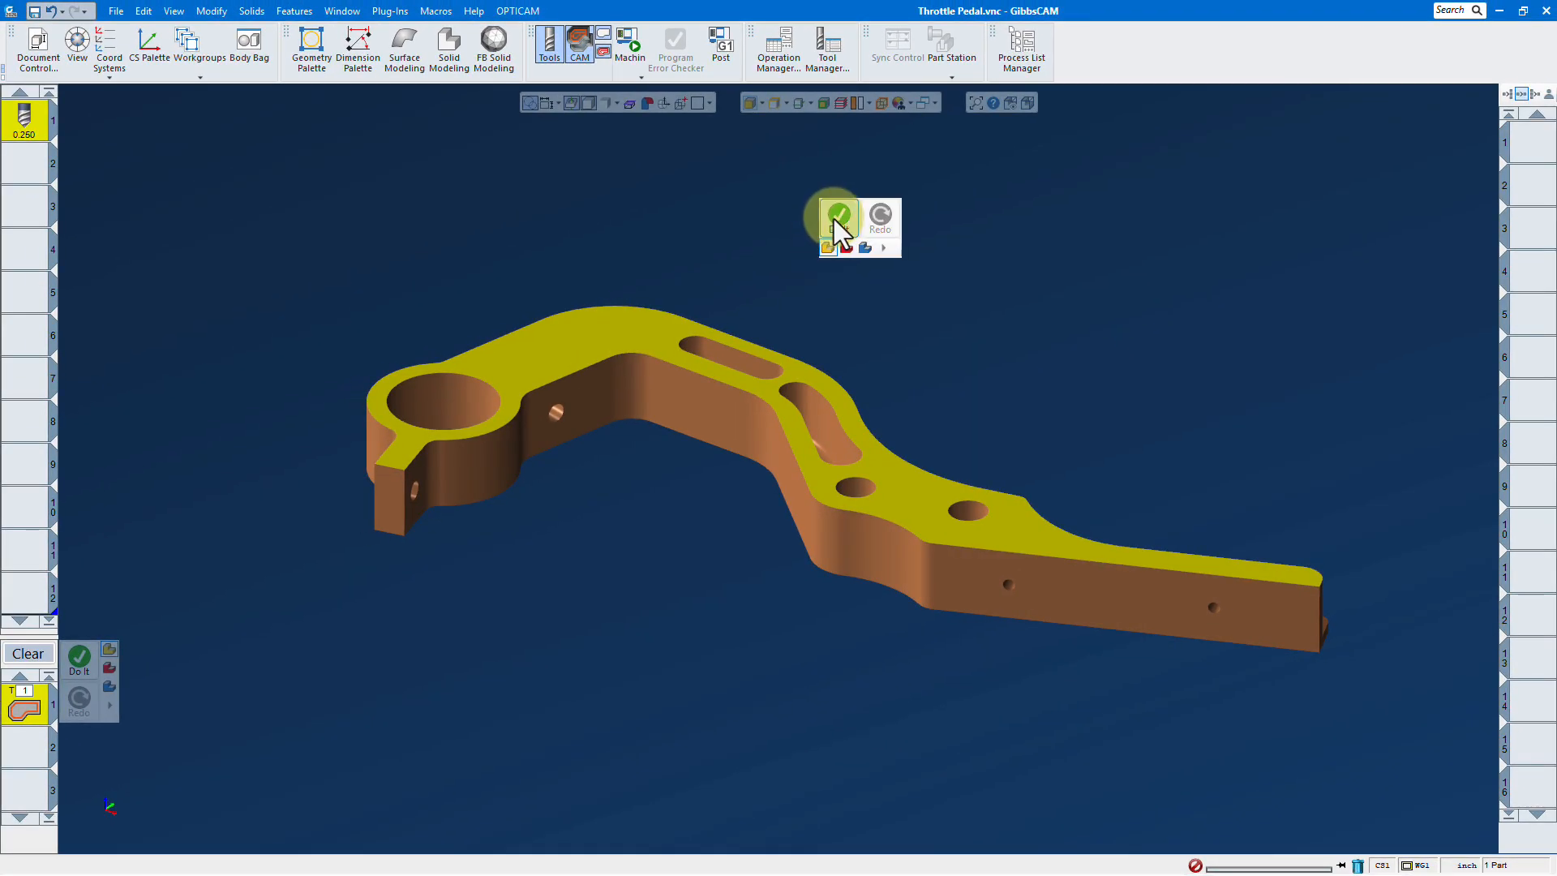
{"action": "left_click", "coordinate": [835, 219]}
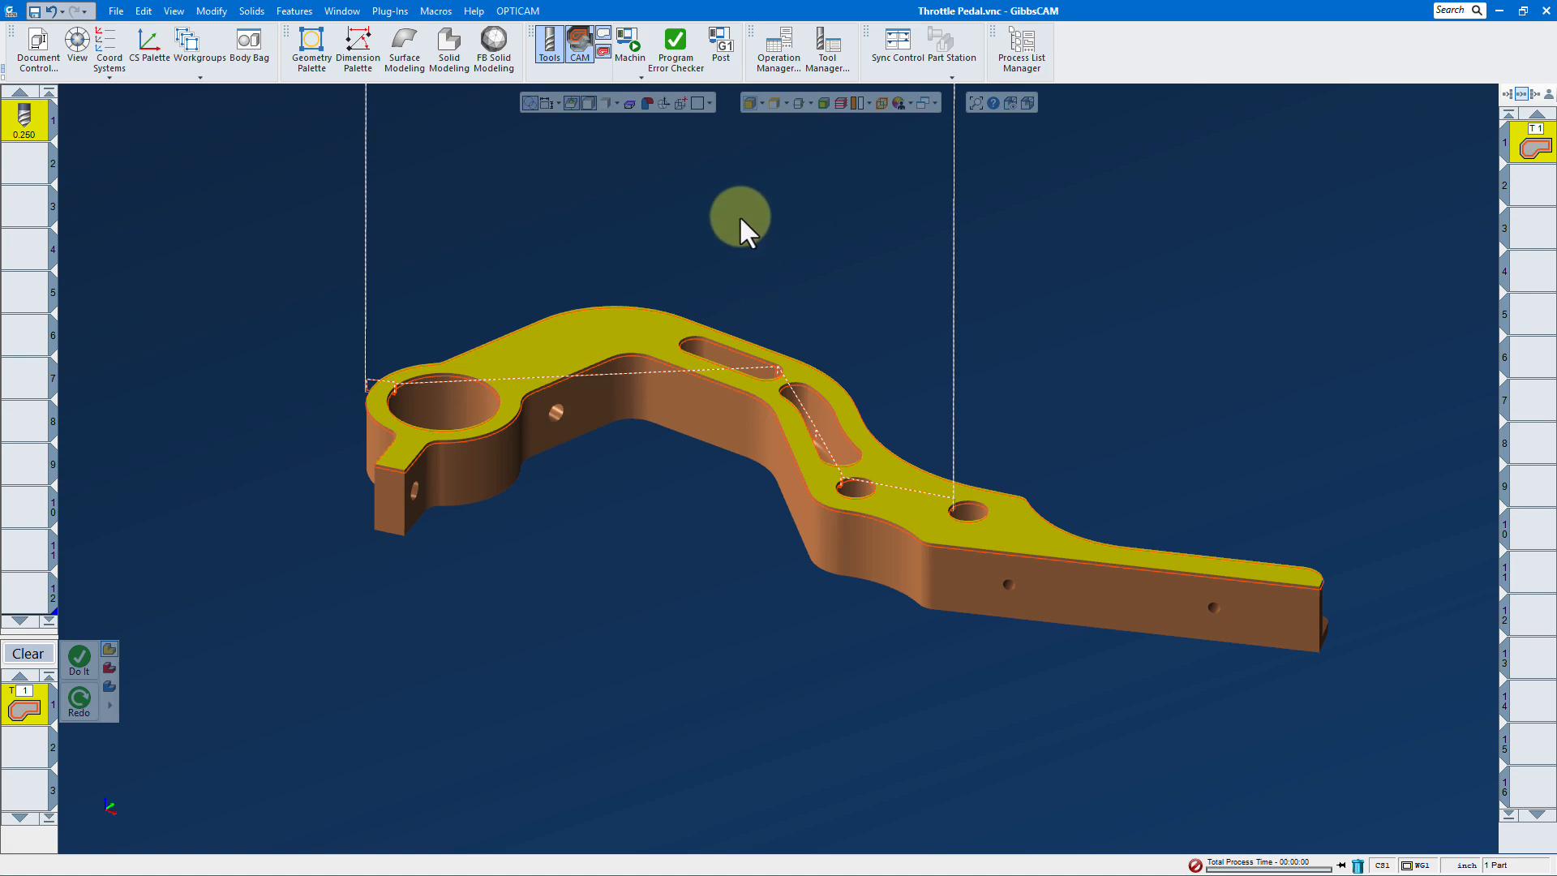
Set the process's machining coordinate system to 4: Front Angle and generate a deburr operation on the hole in the pedal arm's angled face
{"action": "middle_click_drag", "start_coordinate": [741, 219], "coordinate": [1177, 466]}
{"action": "middle_click_drag", "start_coordinate": [411, 193], "coordinate": [954, 667]}
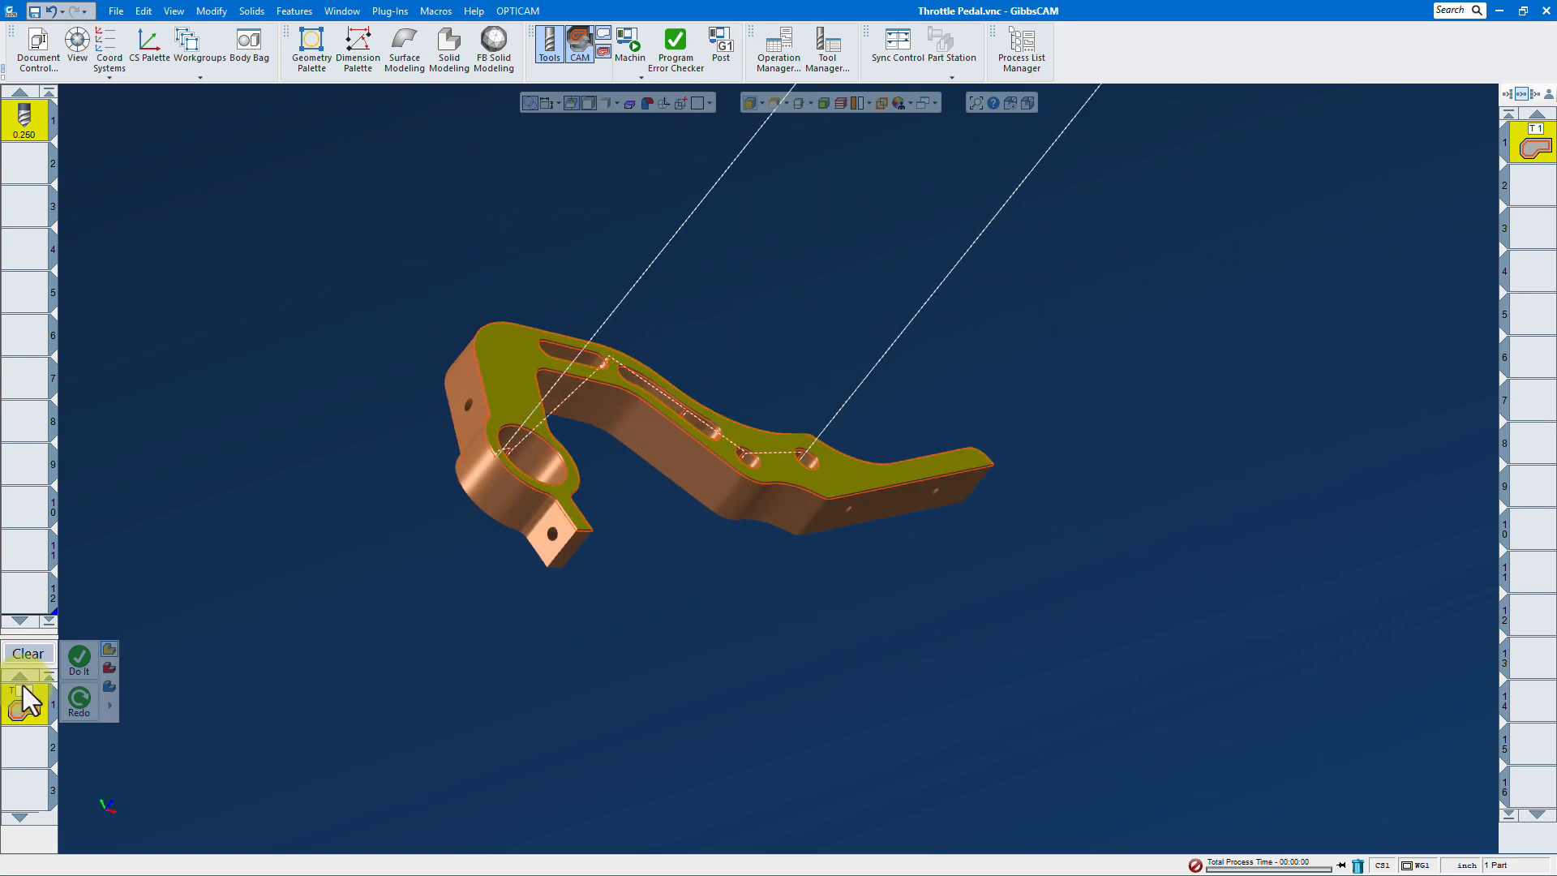
{"action": "double_click", "coordinate": [22, 685]}
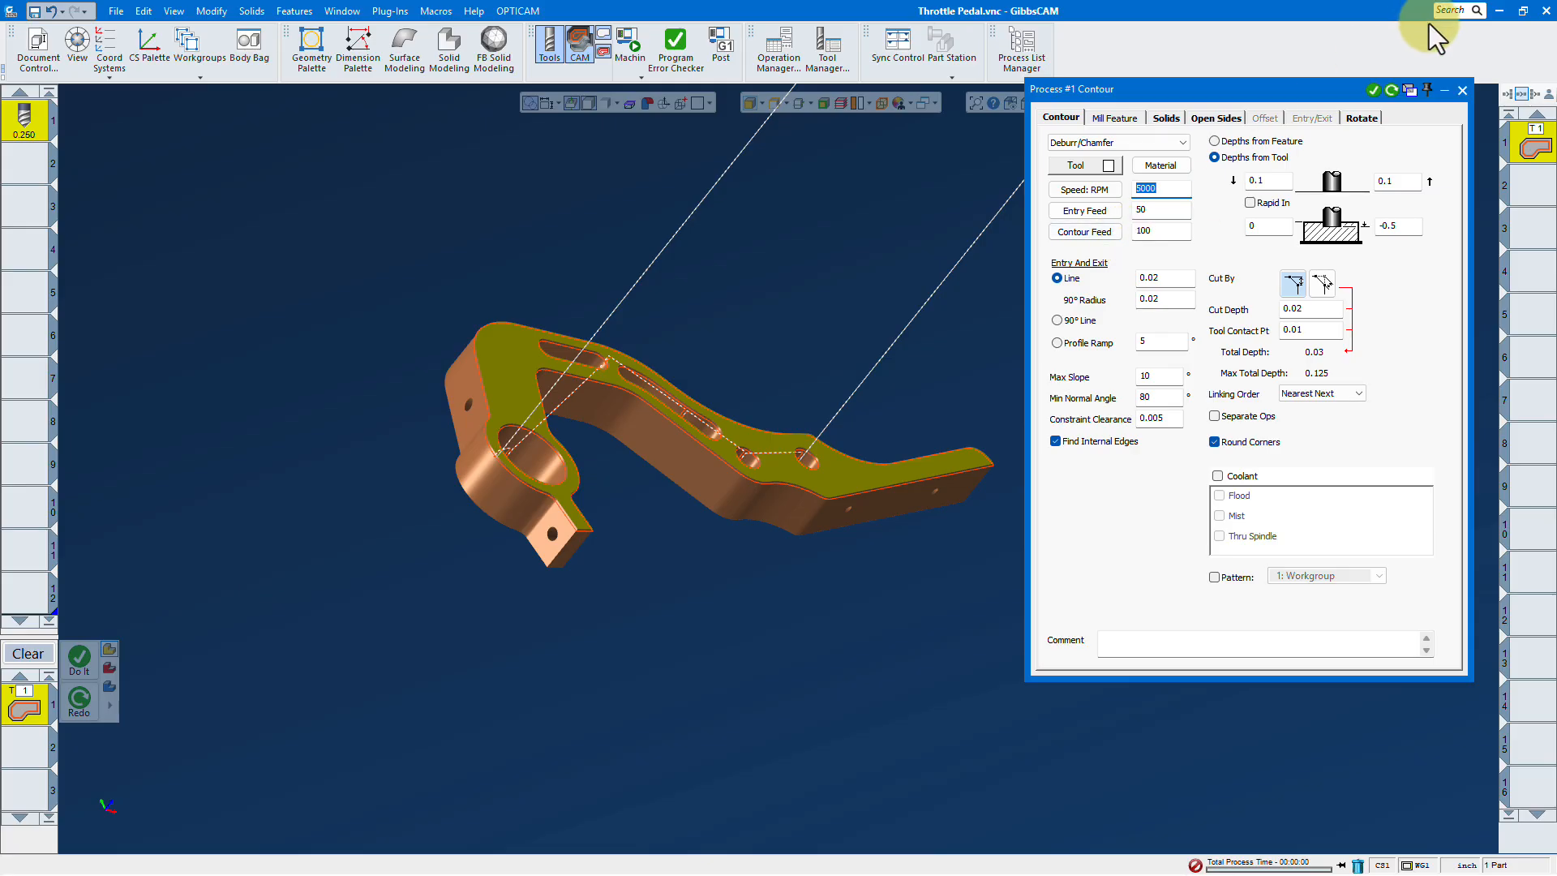
{"action": "left_click", "coordinate": [1361, 117]}
{"action": "left_click", "coordinate": [1194, 142]}
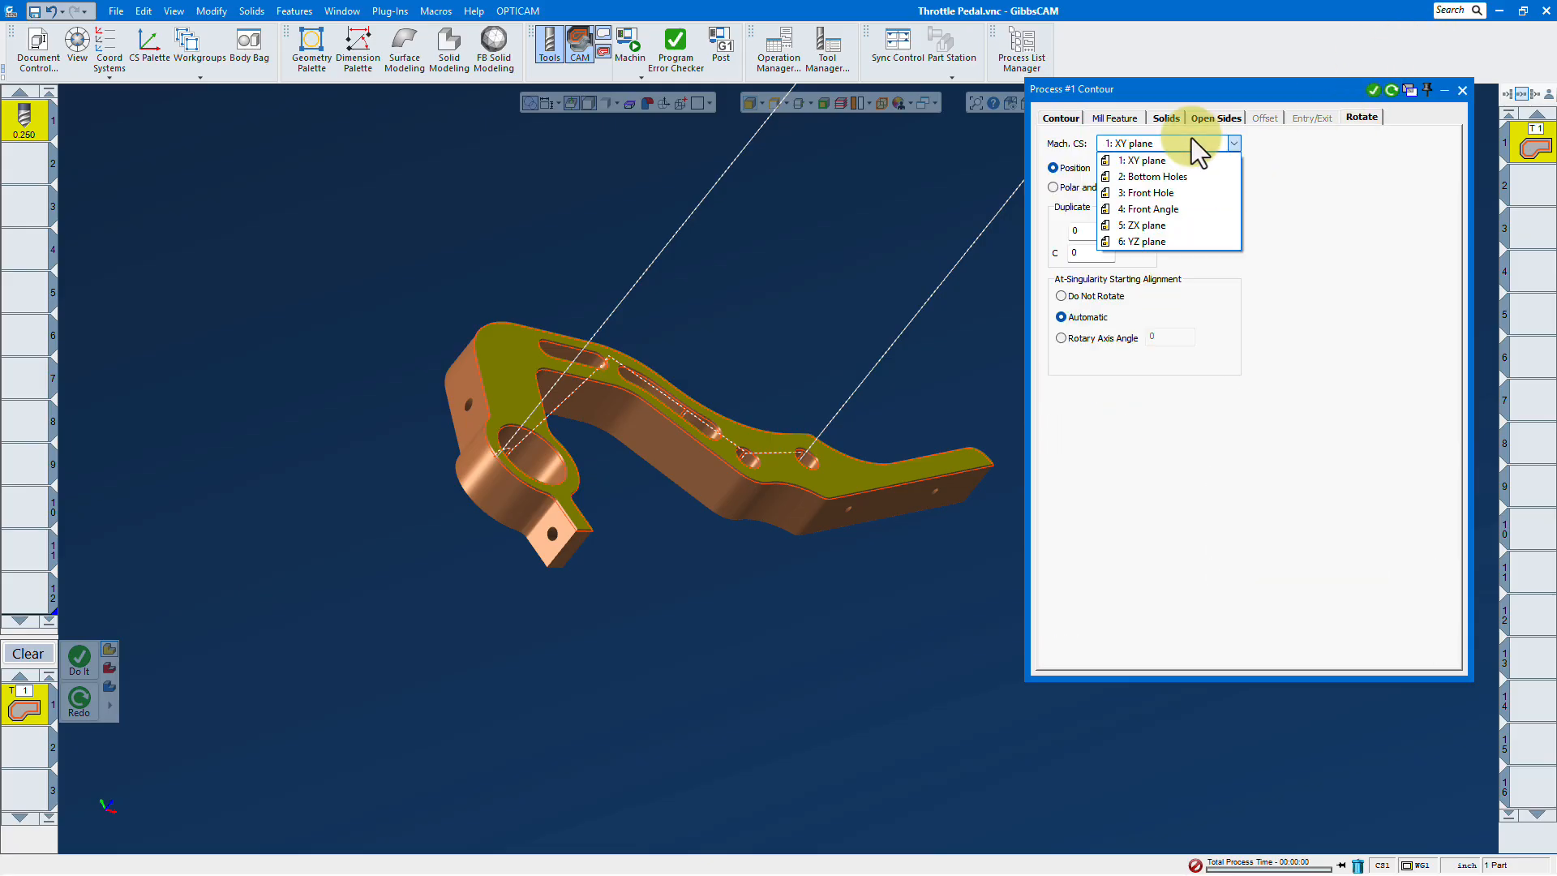
{"action": "left_click", "coordinate": [1151, 209]}
{"action": "scroll", "coordinate": [460, 438], "scroll_direction": "up", "scroll_amount": 5}
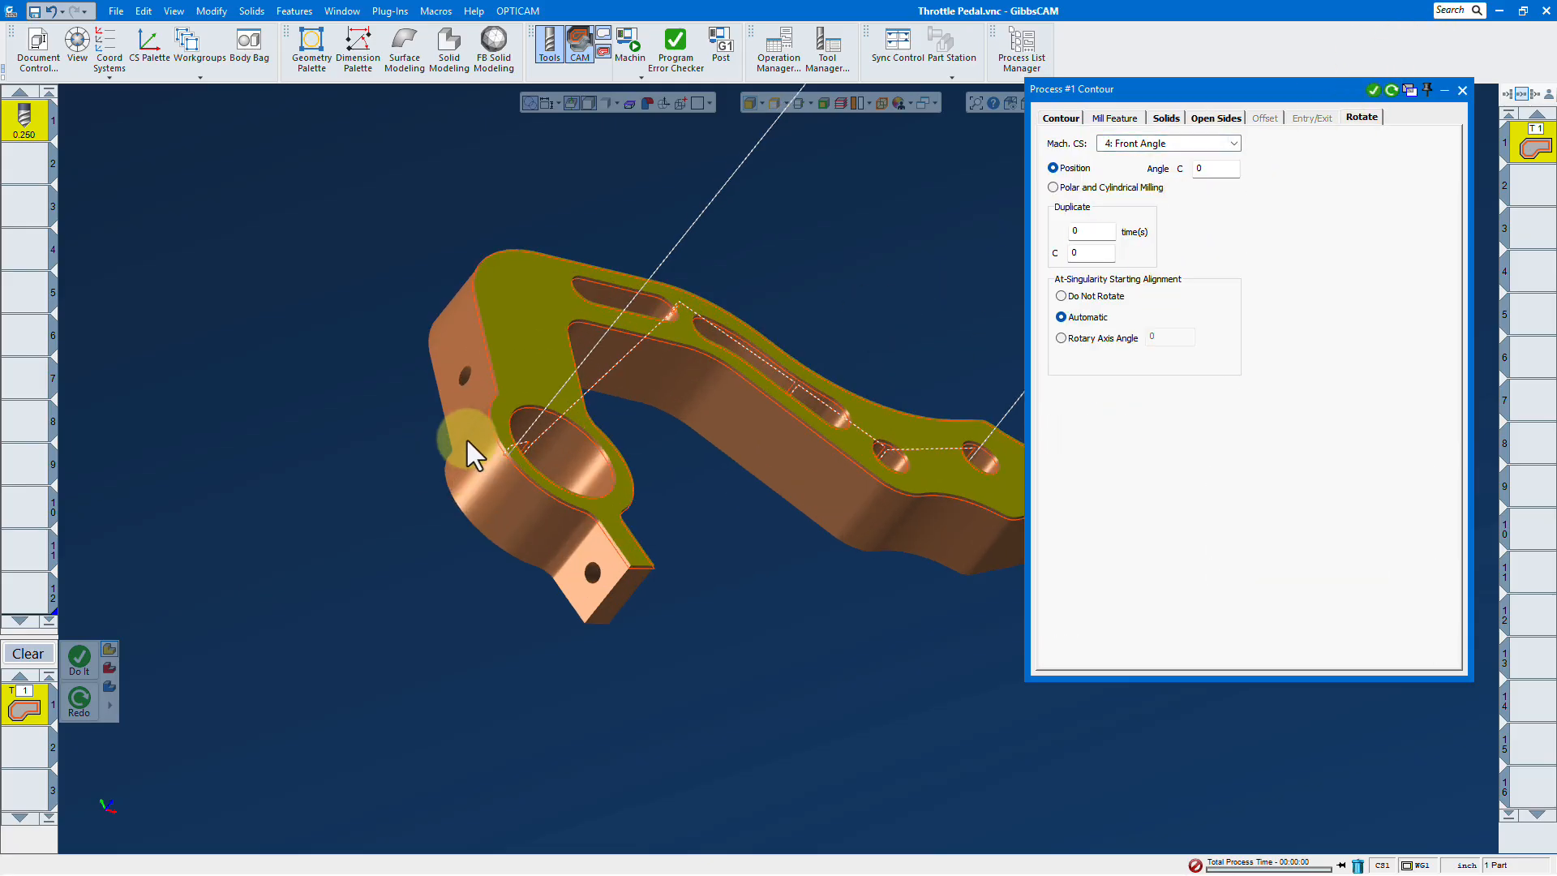
{"action": "left_click", "coordinate": [359, 429]}
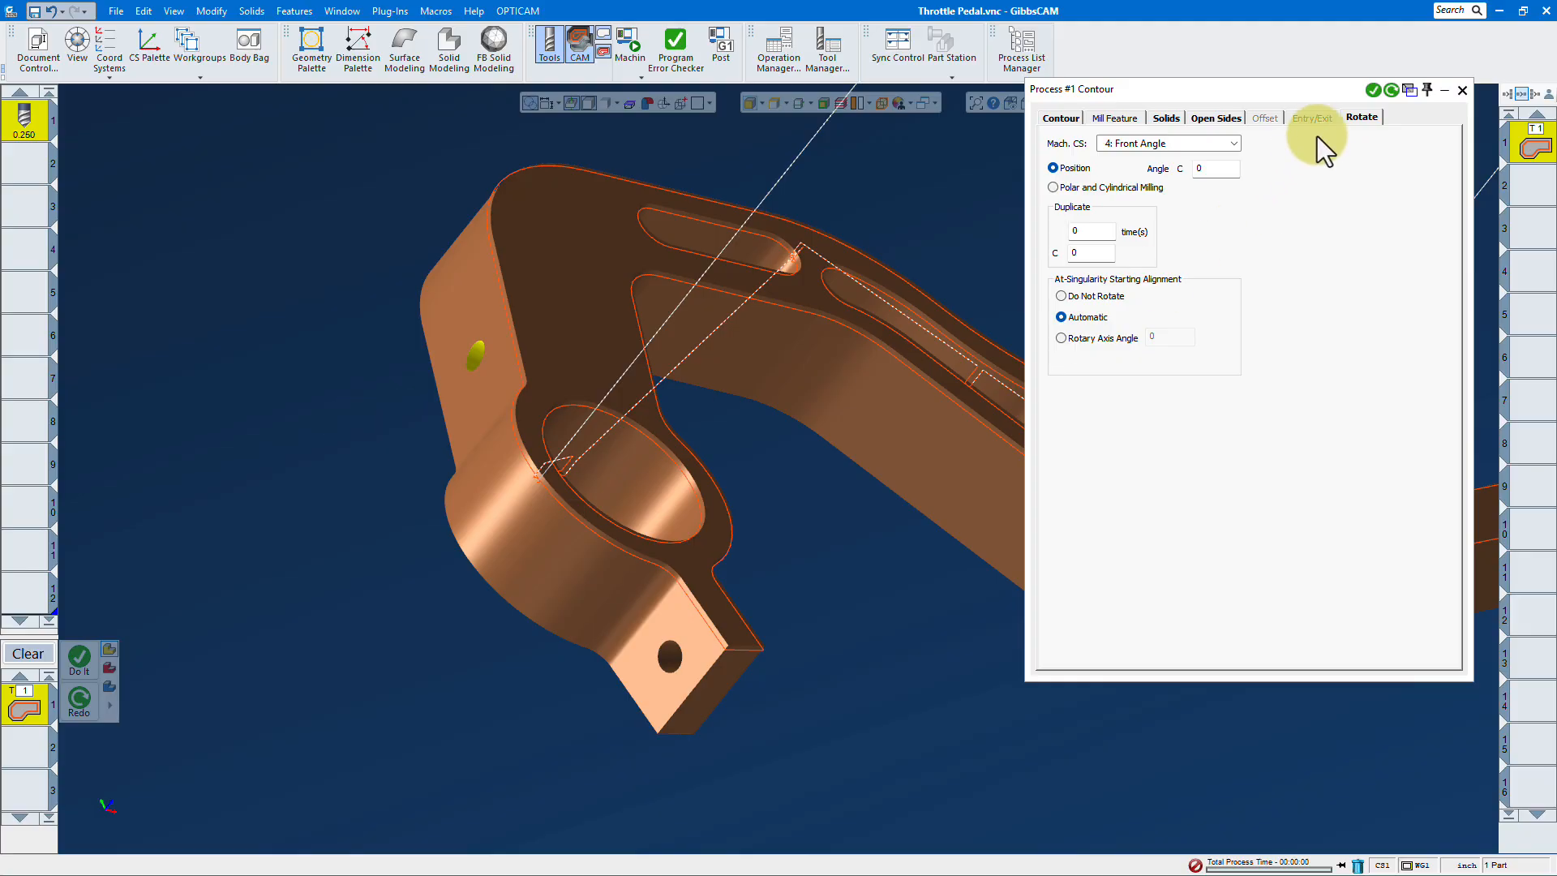
{"action": "left_click", "coordinate": [1373, 90]}
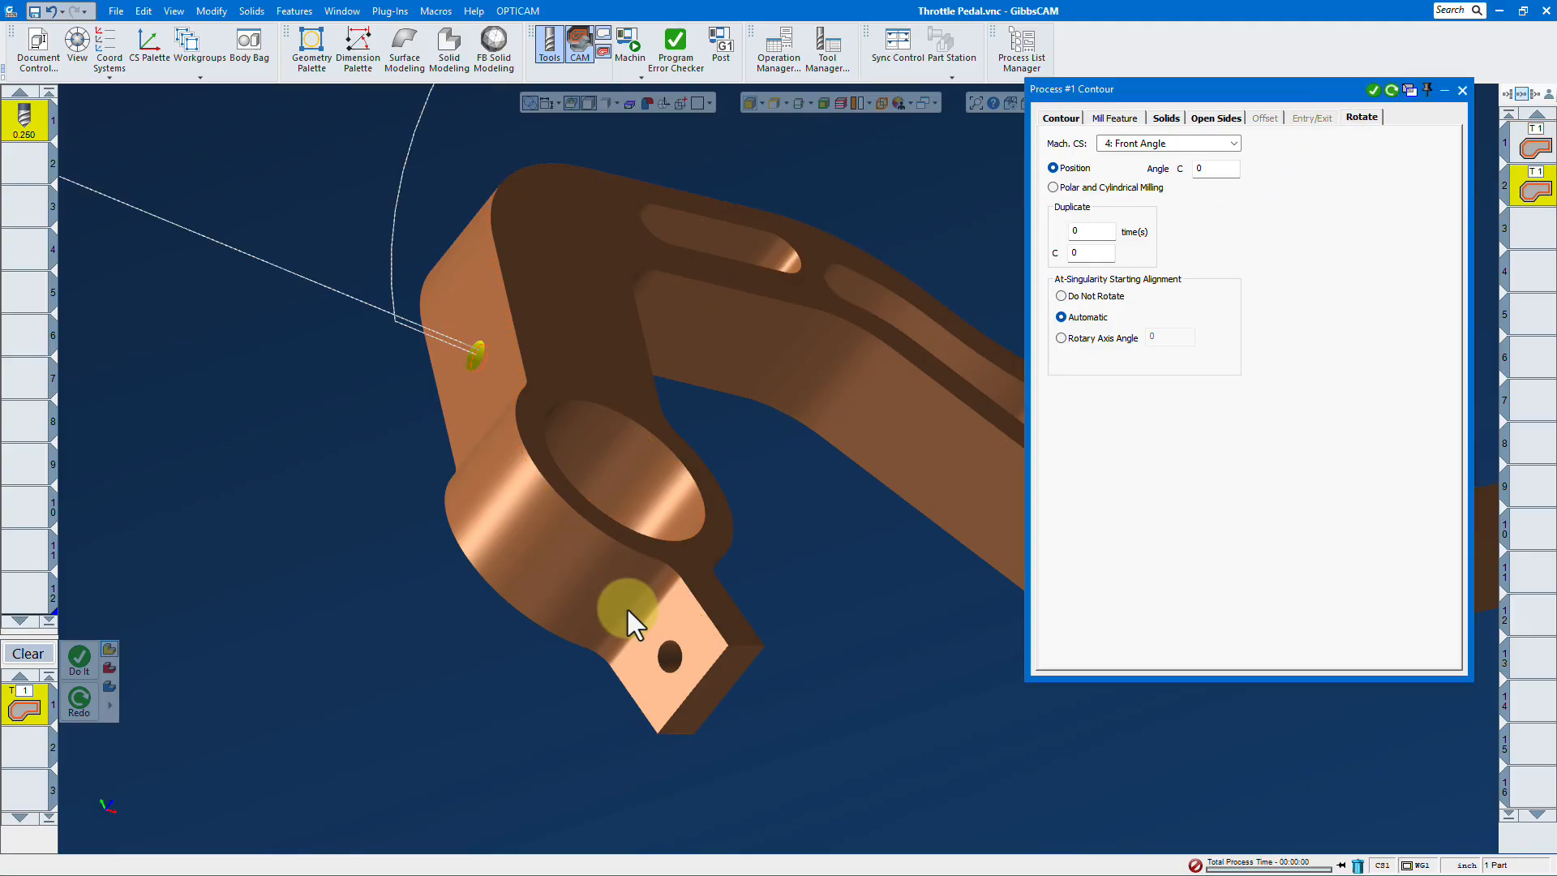
Switch the machining coordinate system to 3: Front Hole and generate a deburr operation on the hole in the clamp tab's end face
{"action": "left_click", "coordinate": [1213, 145]}
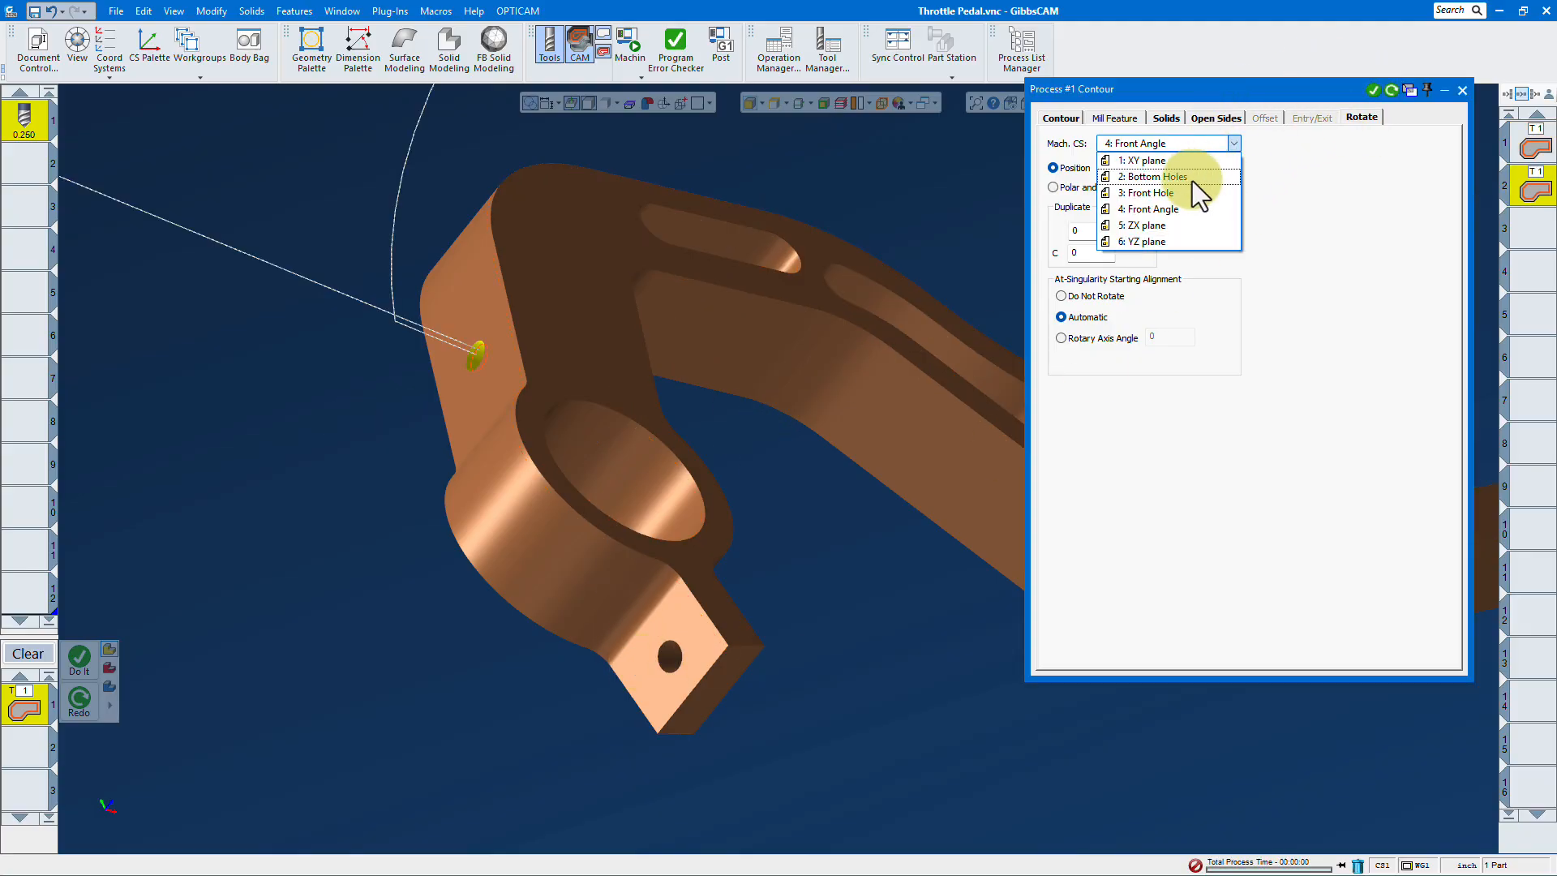
{"action": "left_click", "coordinate": [1176, 195]}
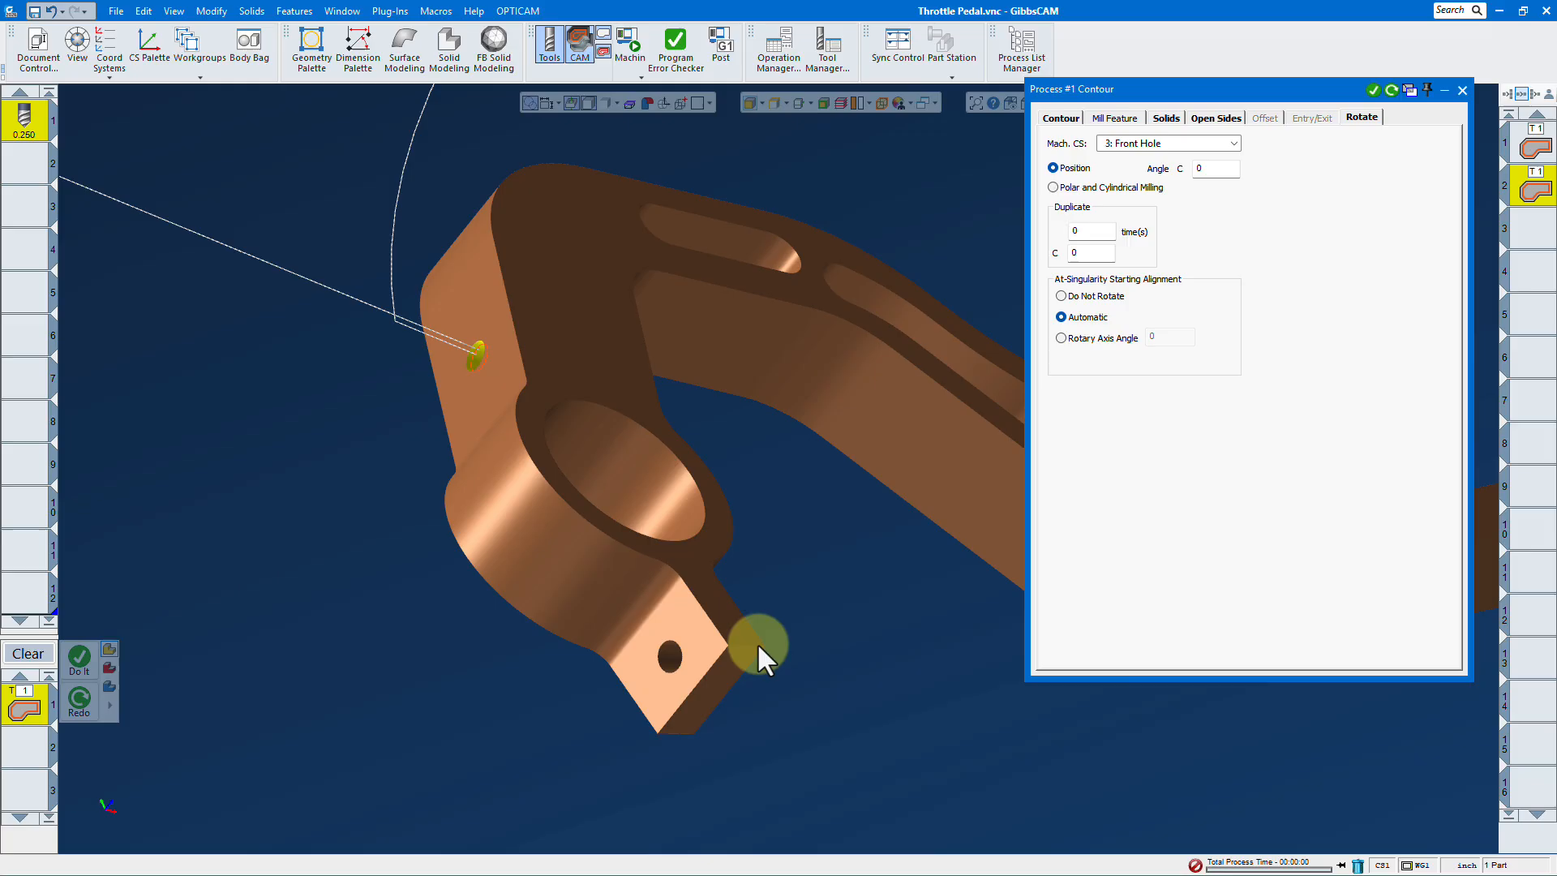
{"action": "left_click", "coordinate": [668, 661]}
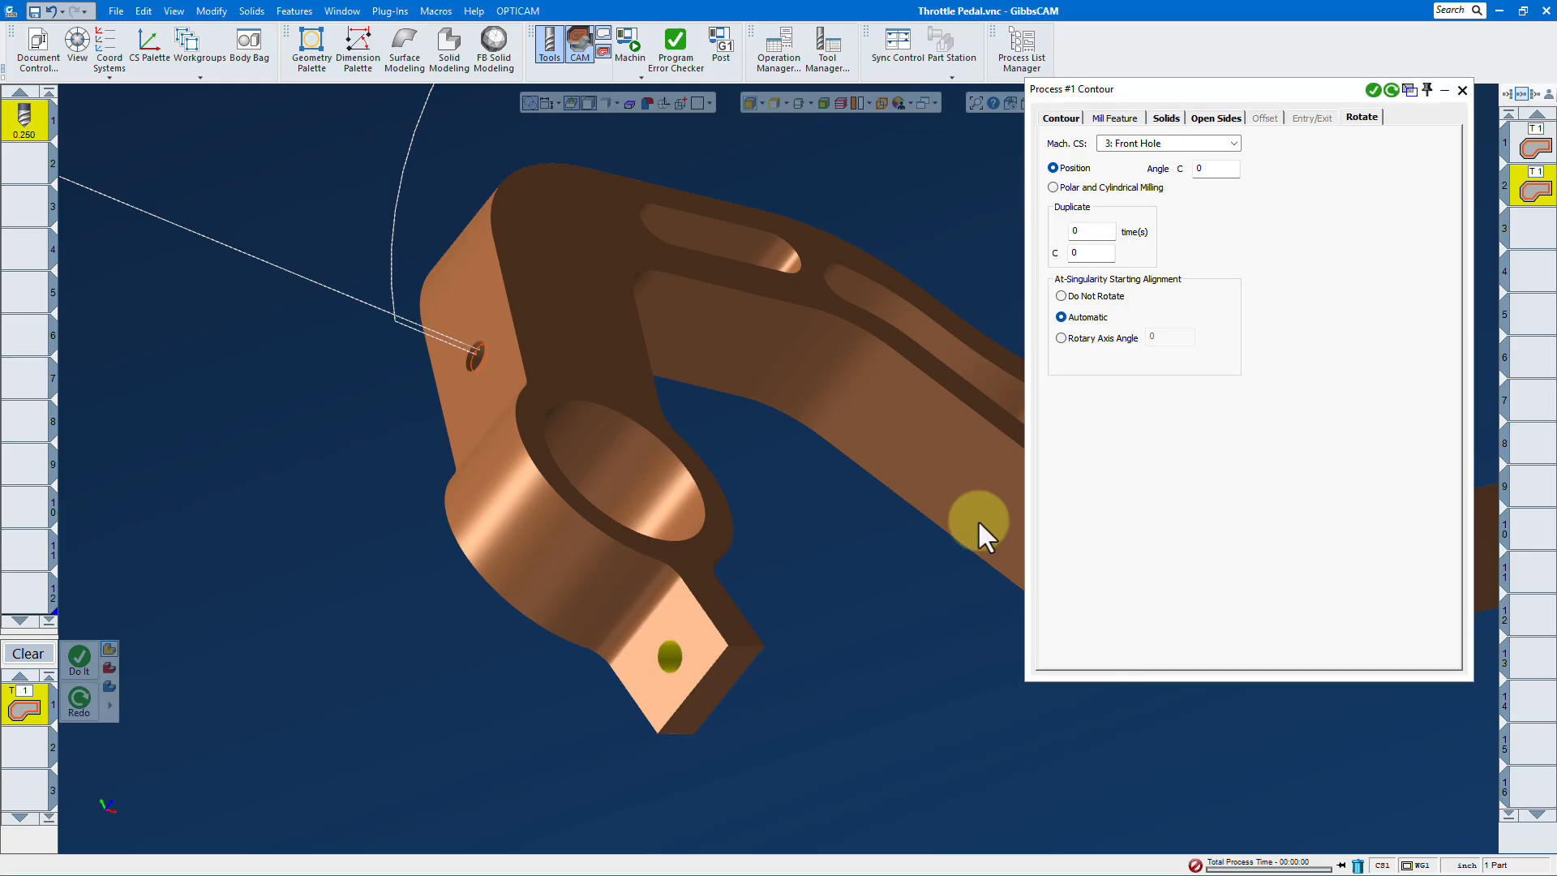
{"action": "left_click", "coordinate": [1371, 95]}
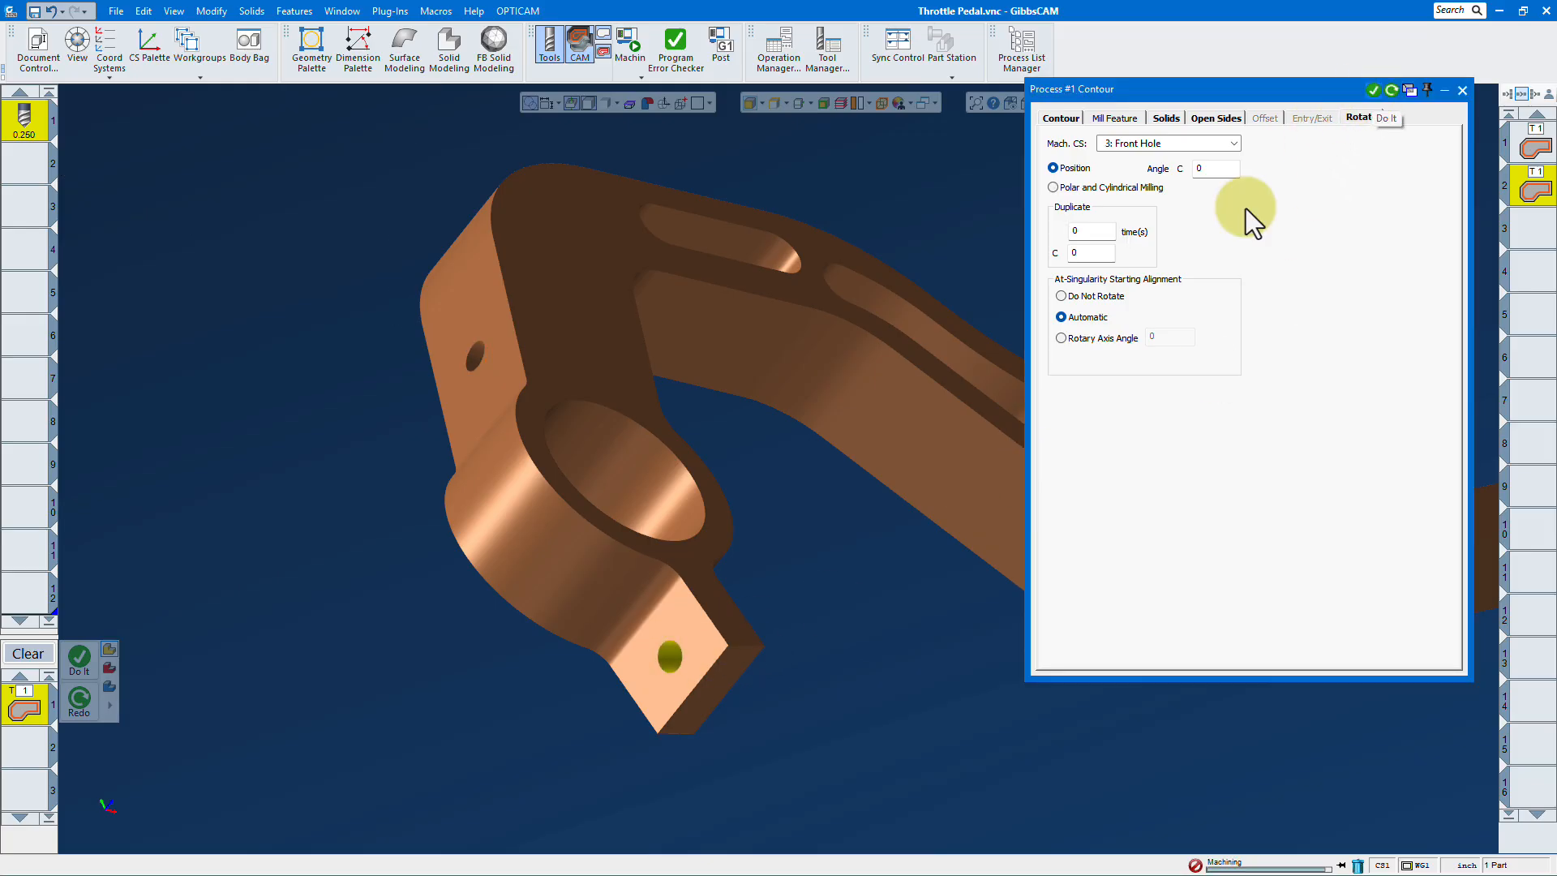
Set the process's machining coordinate system to 2: Bottom Holes and both its entry and exit clearances to 3
{"action": "left_click_drag", "start_coordinate": [518, 449], "coordinate": [798, 422]}
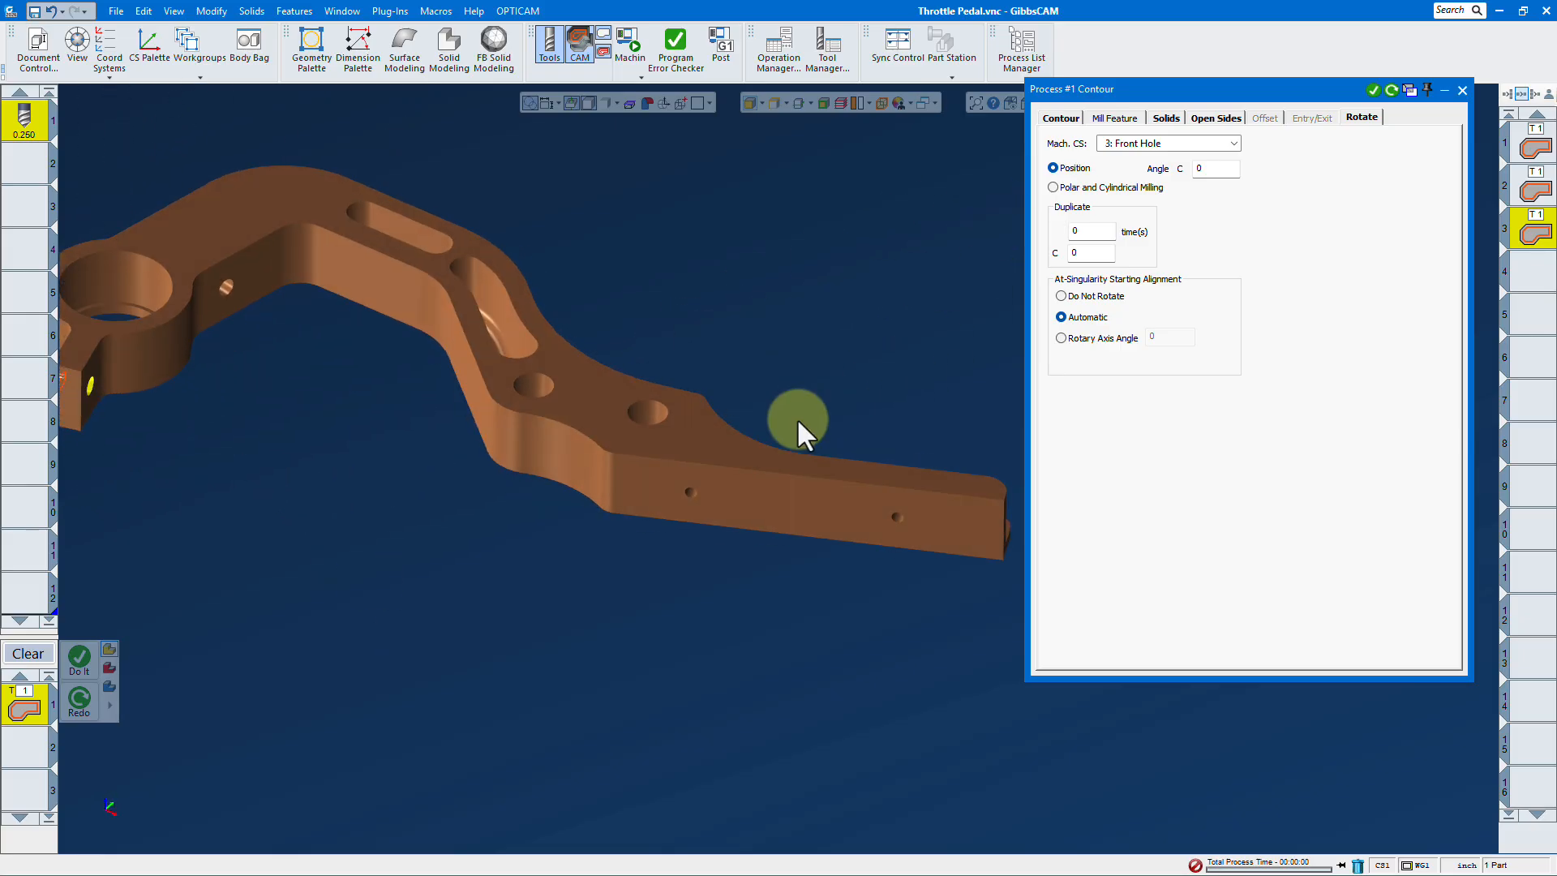
{"action": "left_click", "coordinate": [1234, 142]}
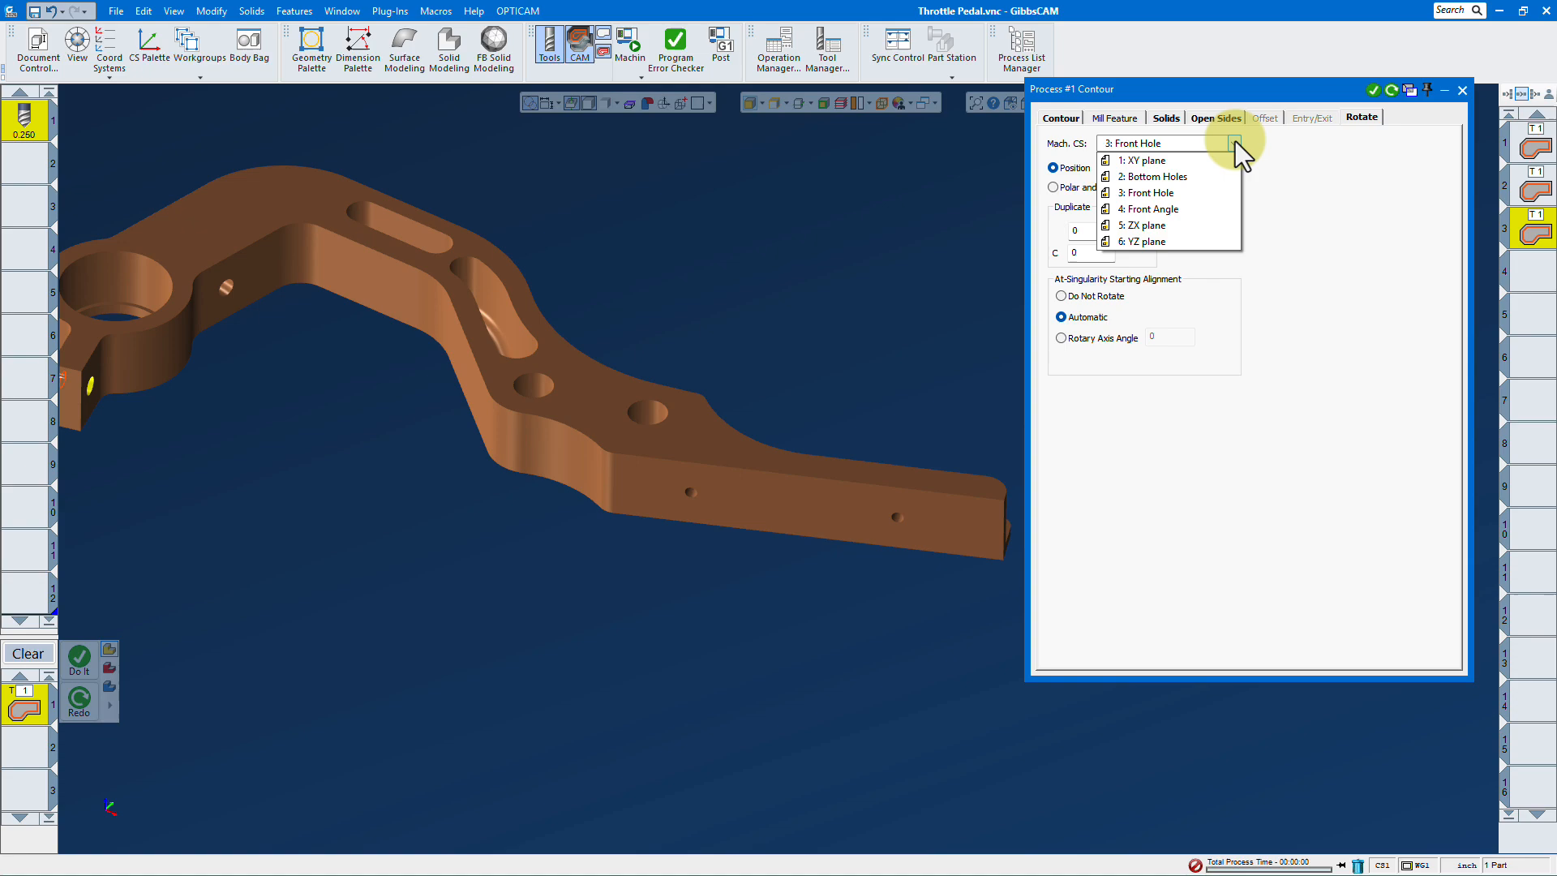
{"action": "left_click", "coordinate": [1188, 178]}
{"action": "left_click", "coordinate": [1060, 118]}
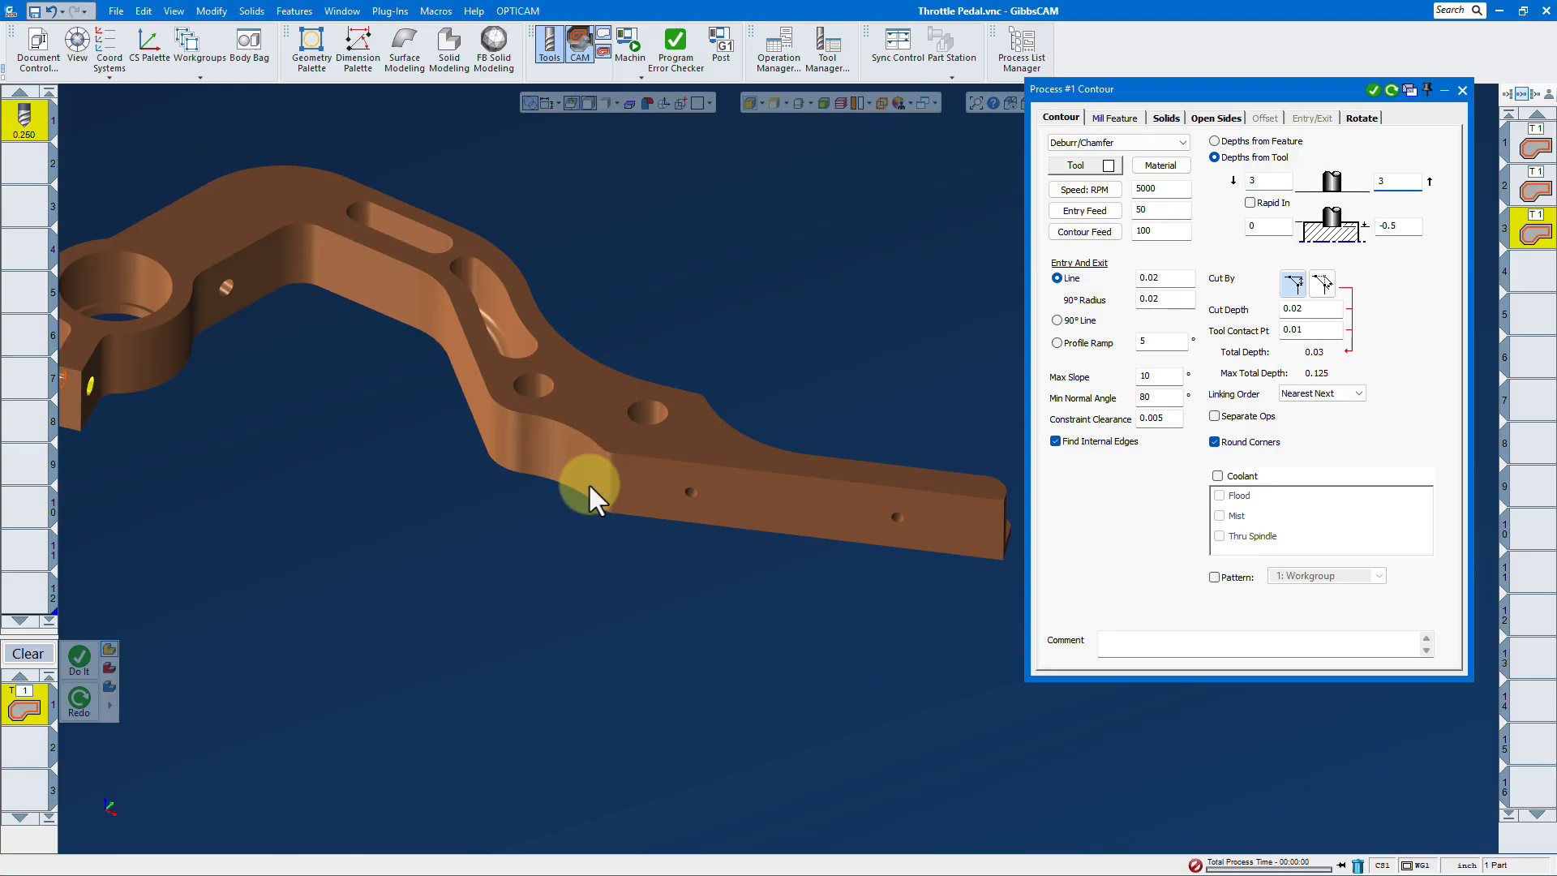
Generate a deburr operation on the two small holes in the pedal's long side face, and close the process settings
{"action": "scroll", "coordinate": [679, 520], "scroll_direction": "up", "scroll_amount": 2}
{"action": "left_click", "coordinate": [694, 483]}
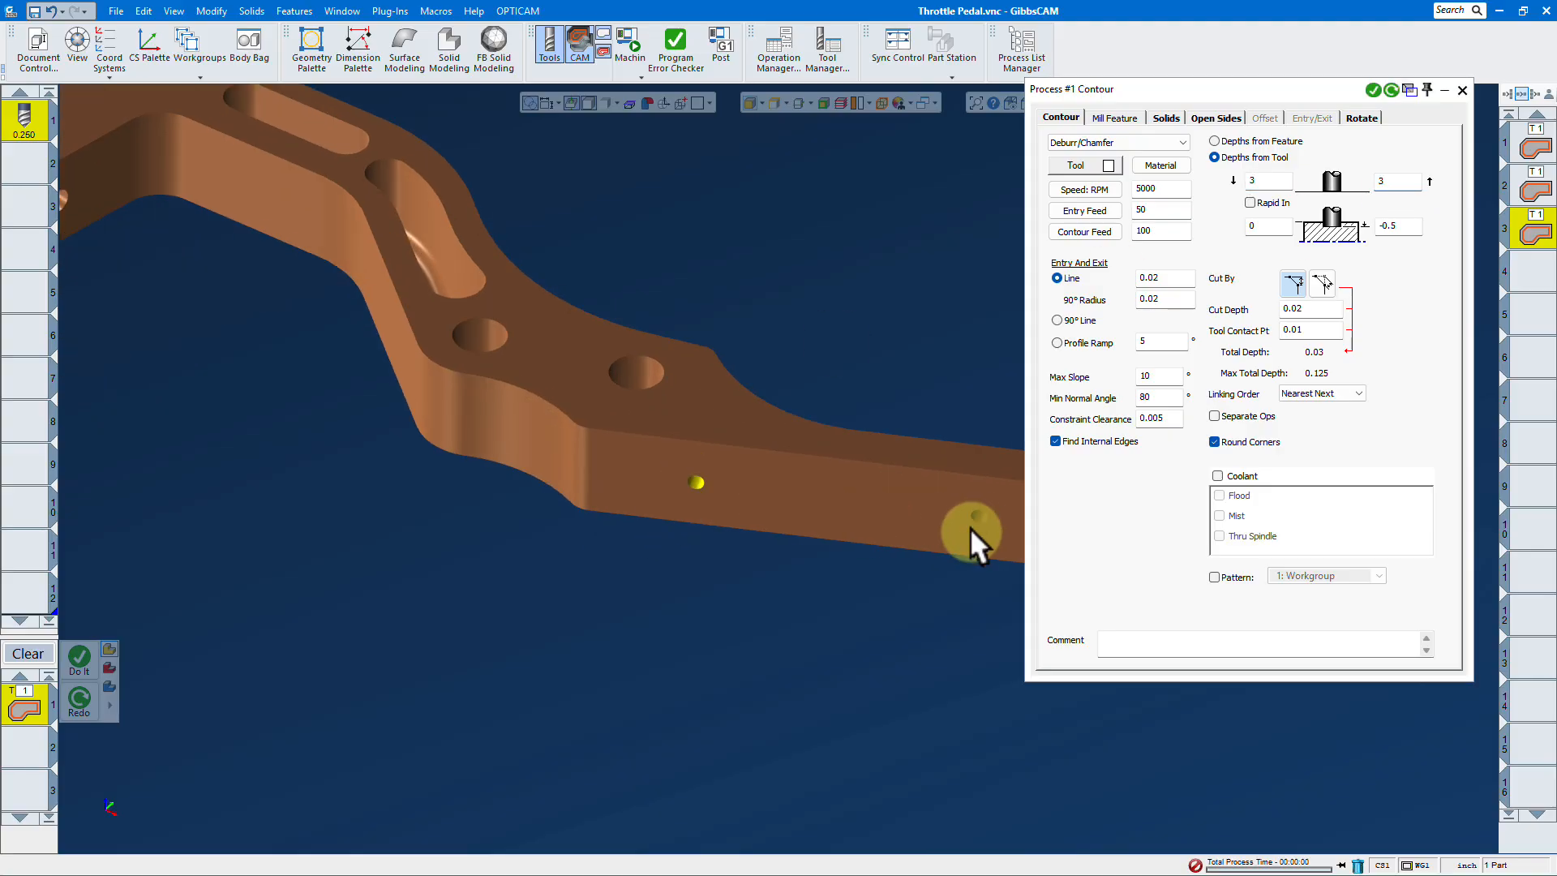
{"action": "left_click", "coordinate": [1373, 89]}
{"action": "scroll", "coordinate": [783, 420], "scroll_direction": "down", "scroll_amount": 5}
{"action": "left_click", "coordinate": [1443, 159]}
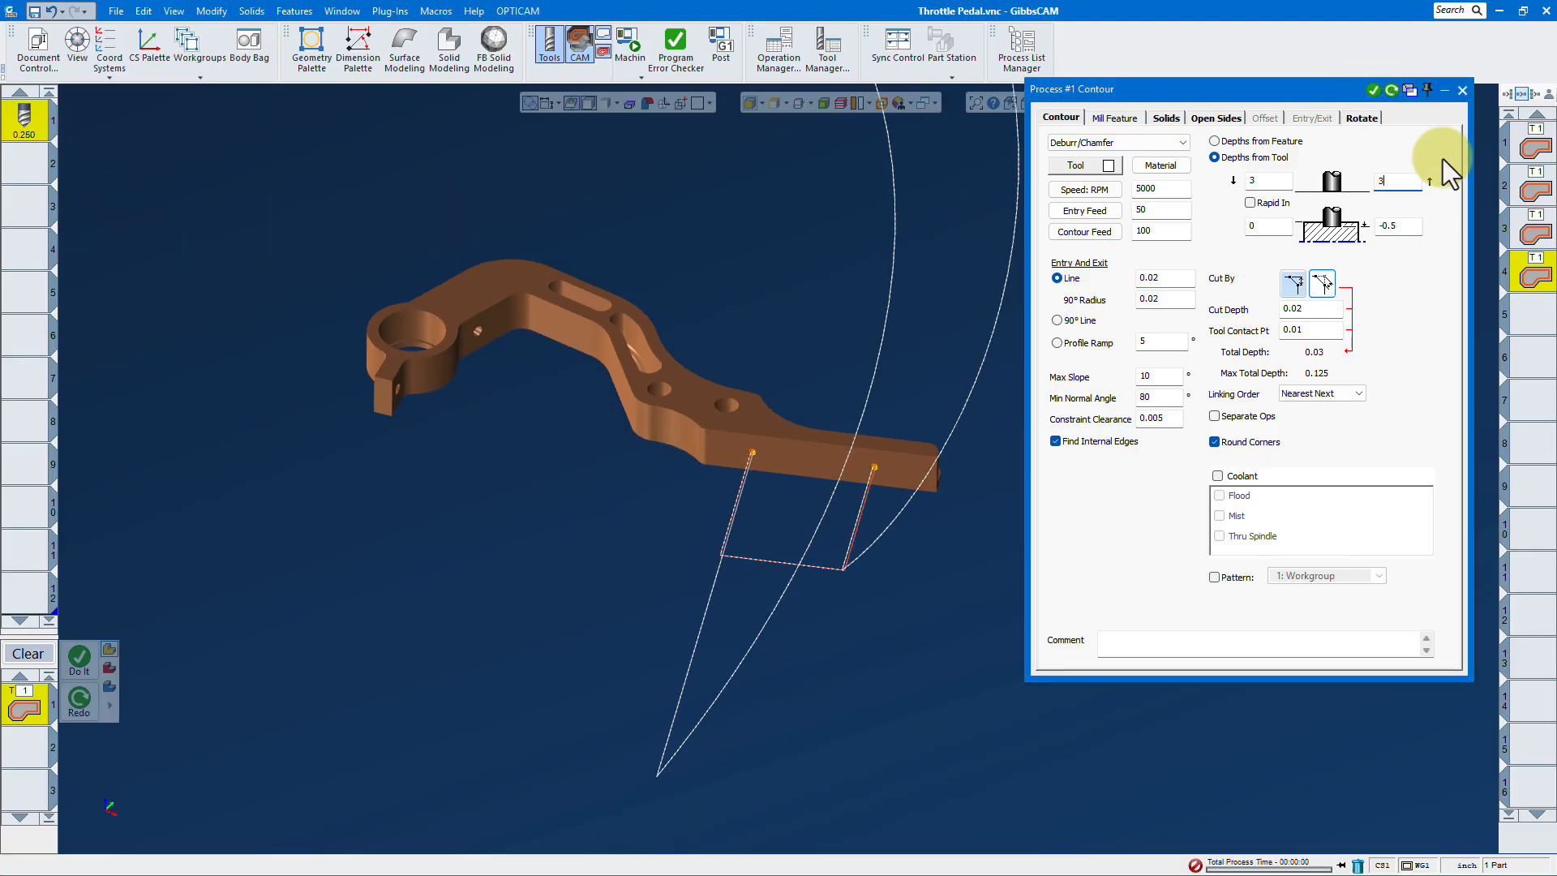
{"action": "left_click", "coordinate": [1463, 90]}
Start the machine simulation of the throttle pedal's deburr operations and view the part on the rotary table
{"action": "middle_click_drag", "start_coordinate": [758, 499], "coordinate": [731, 318]}
{"action": "scroll", "coordinate": [694, 368], "scroll_direction": "down", "scroll_amount": 3}
{"action": "scroll", "coordinate": [686, 370], "scroll_direction": "up", "scroll_amount": 5}
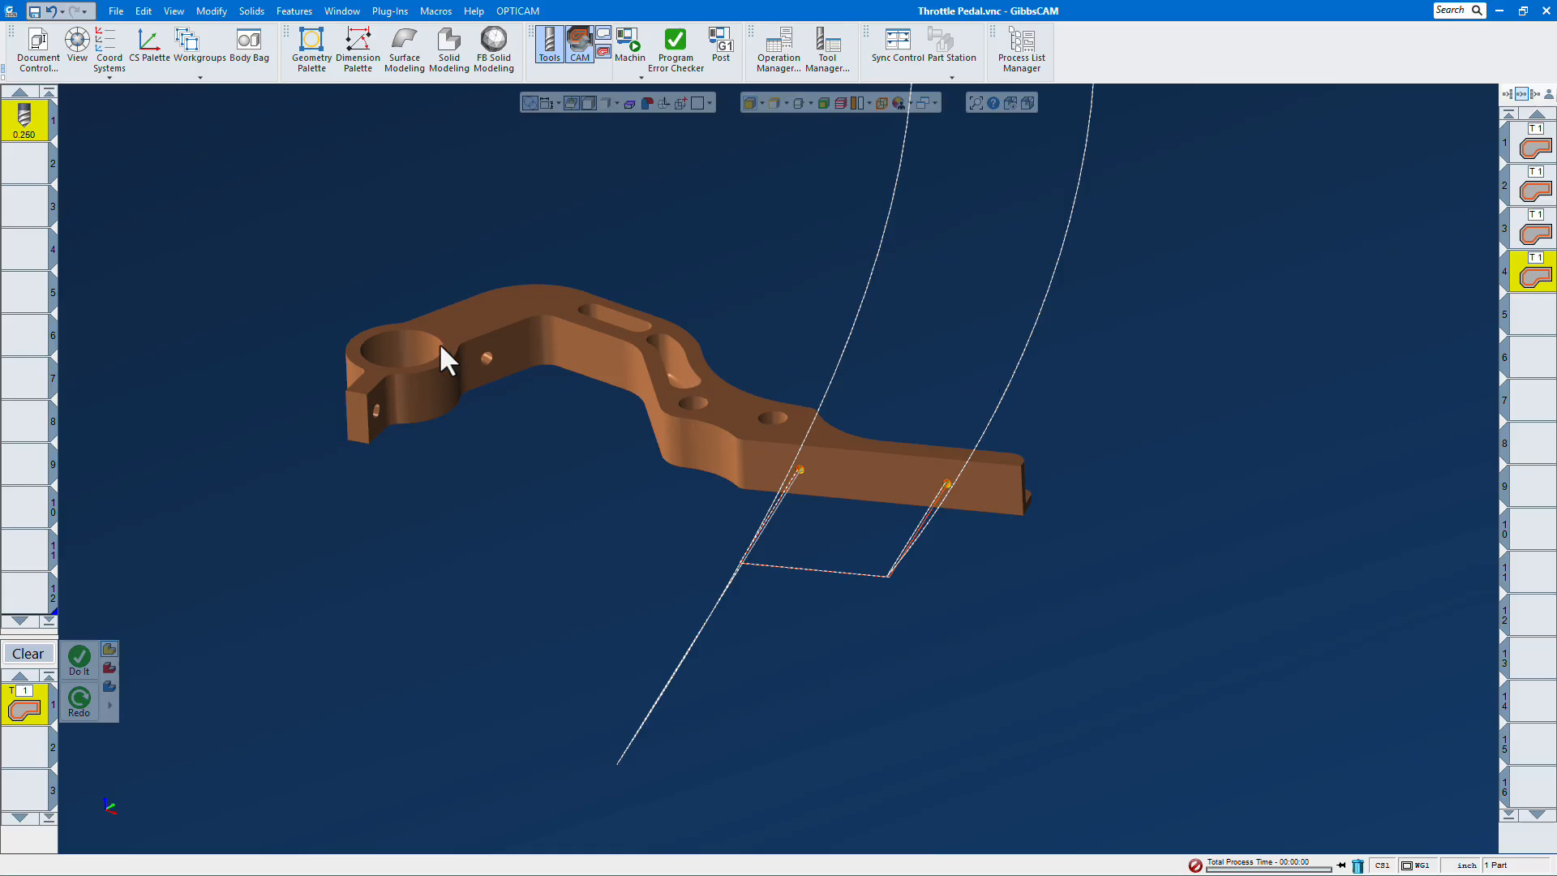
{"action": "left_click", "coordinate": [621, 66]}
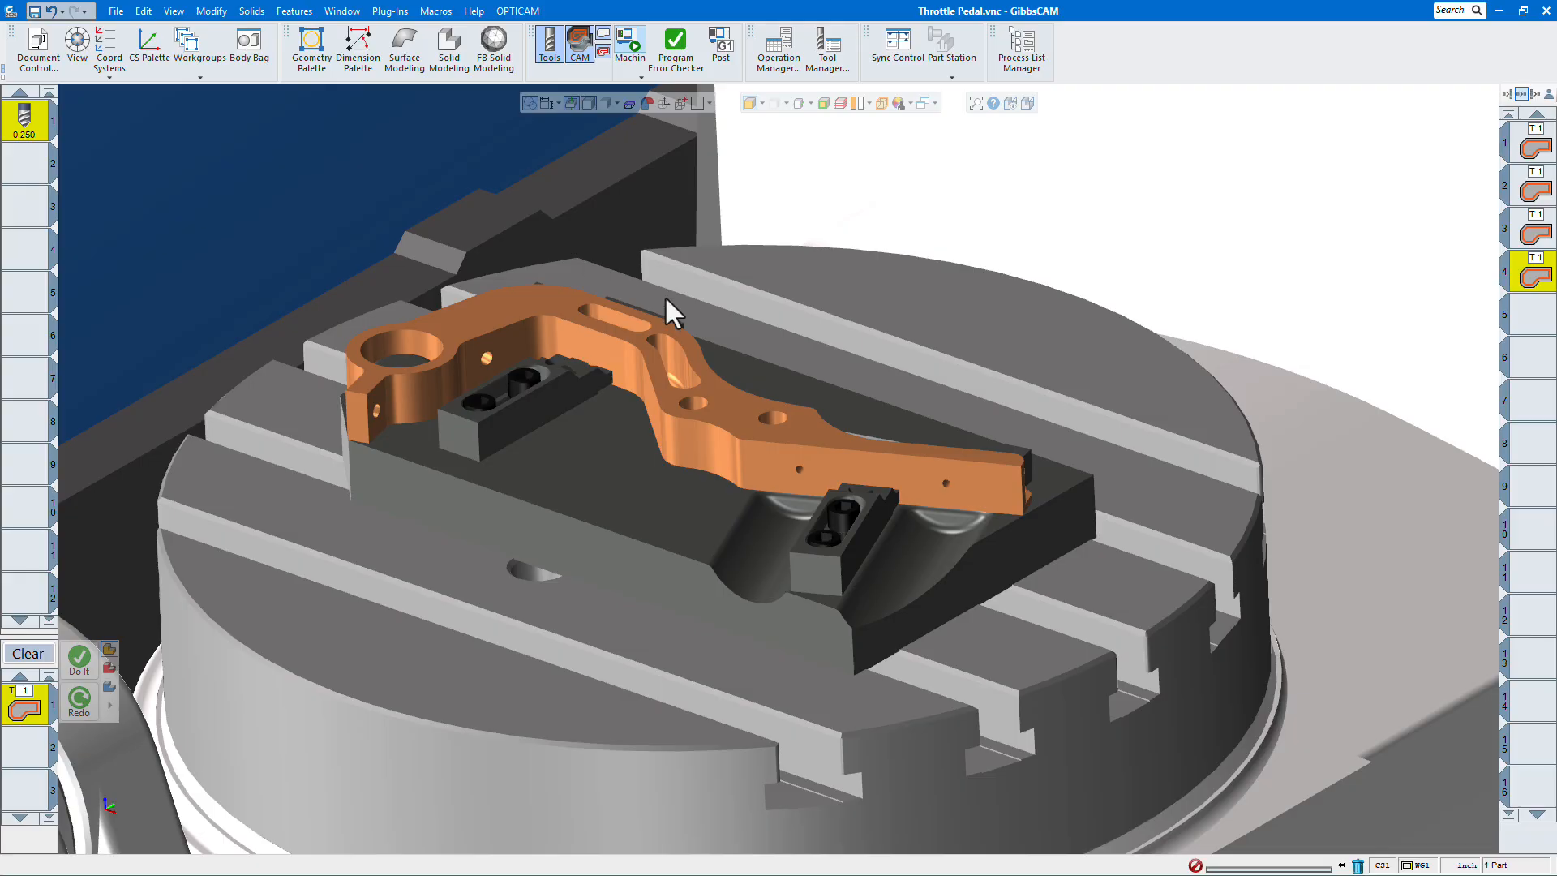
{"action": "scroll", "coordinate": [665, 295], "scroll_direction": "down", "scroll_amount": 2}
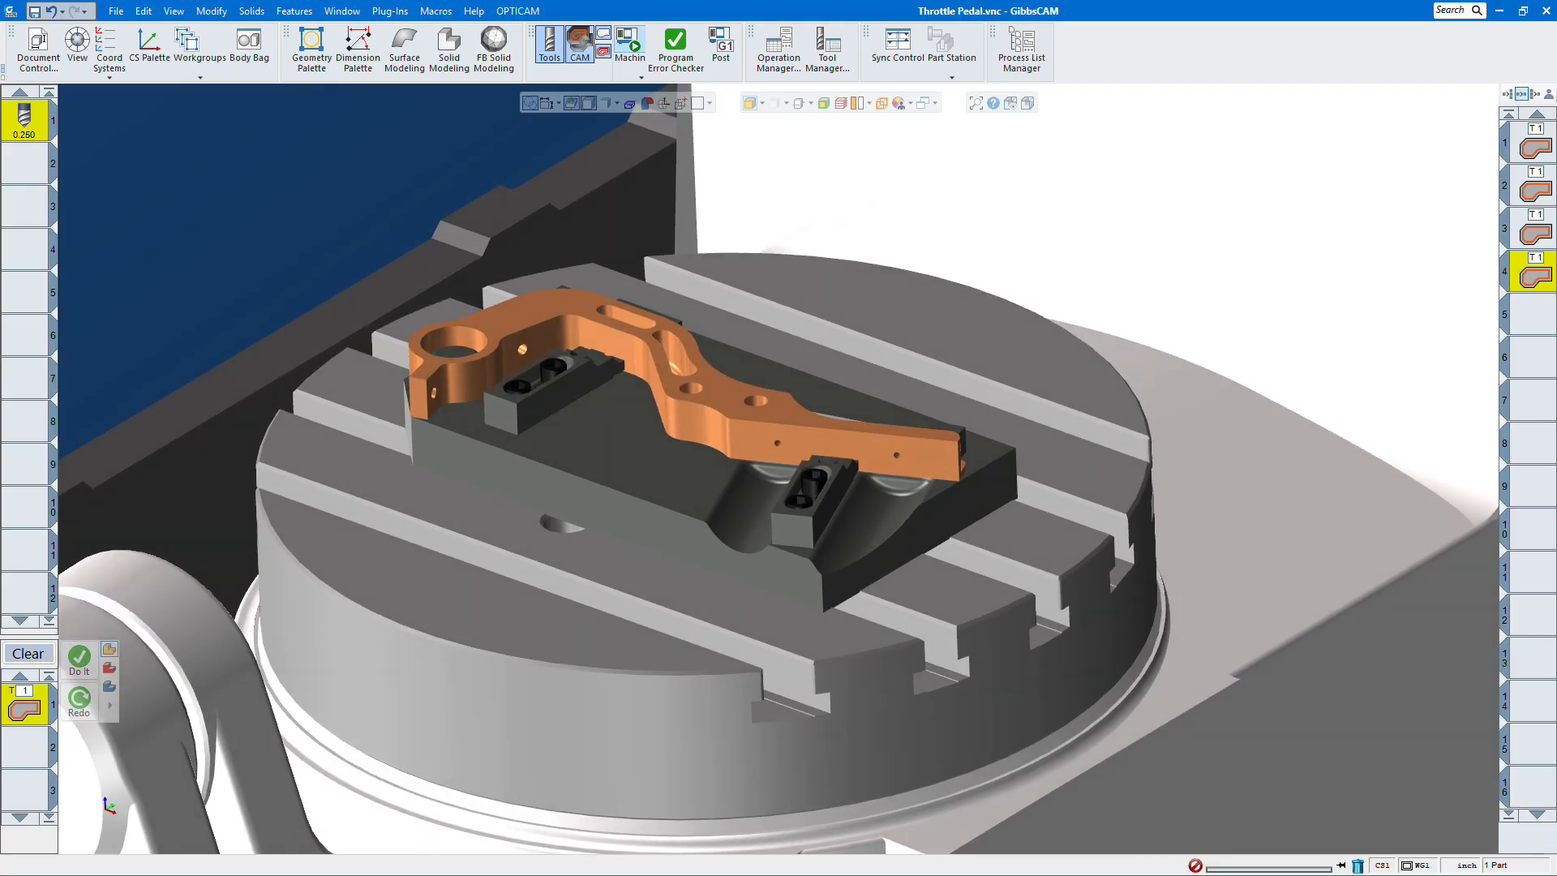
{"action": "scroll", "coordinate": [911, 221], "scroll_direction": "down", "scroll_amount": 1}
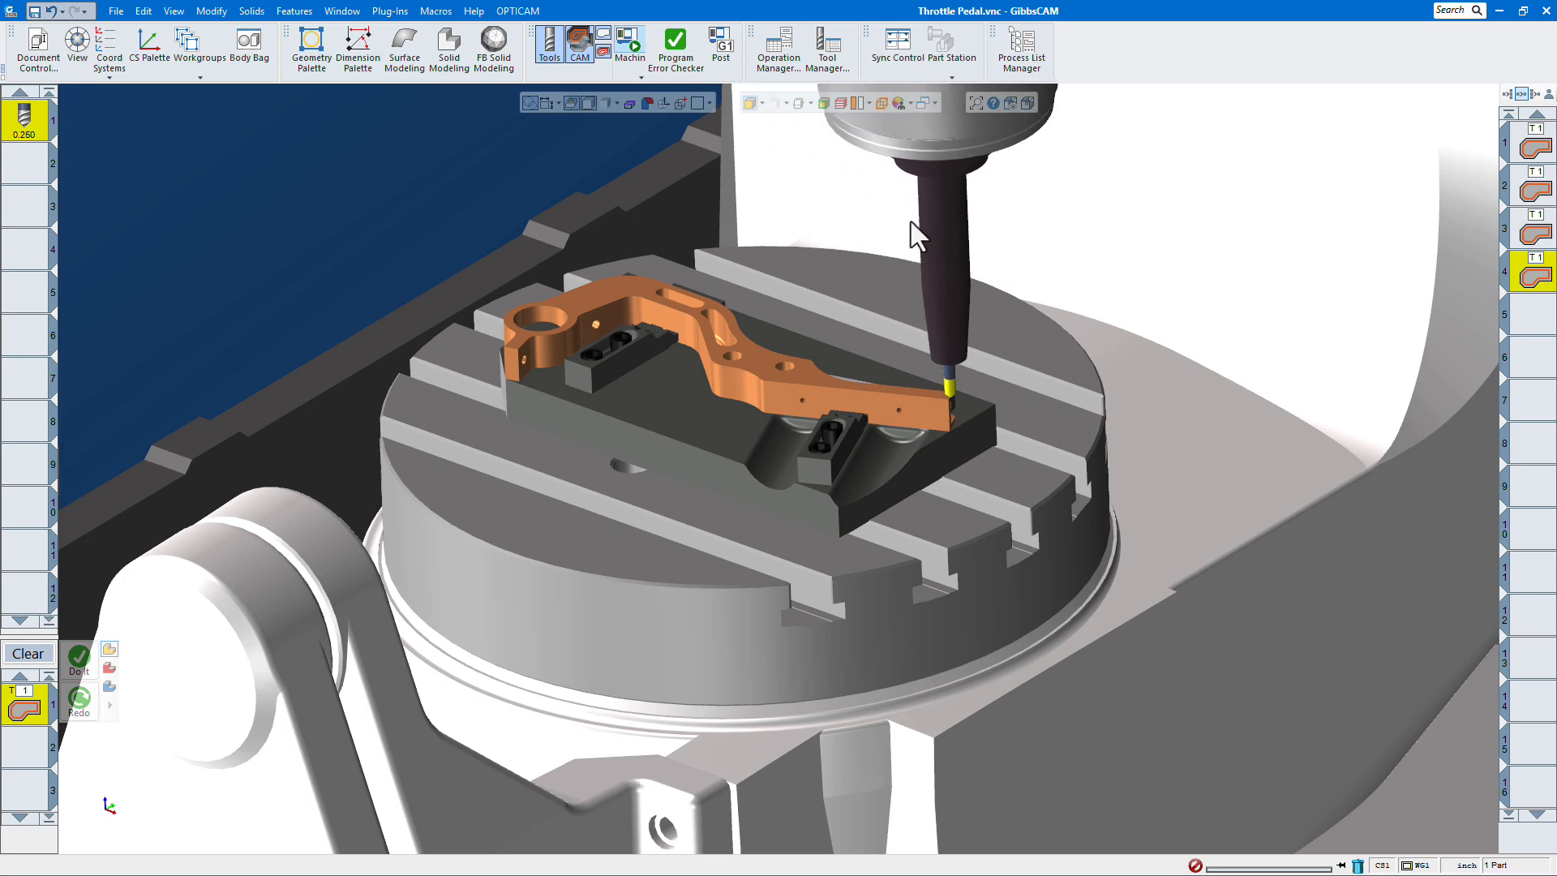